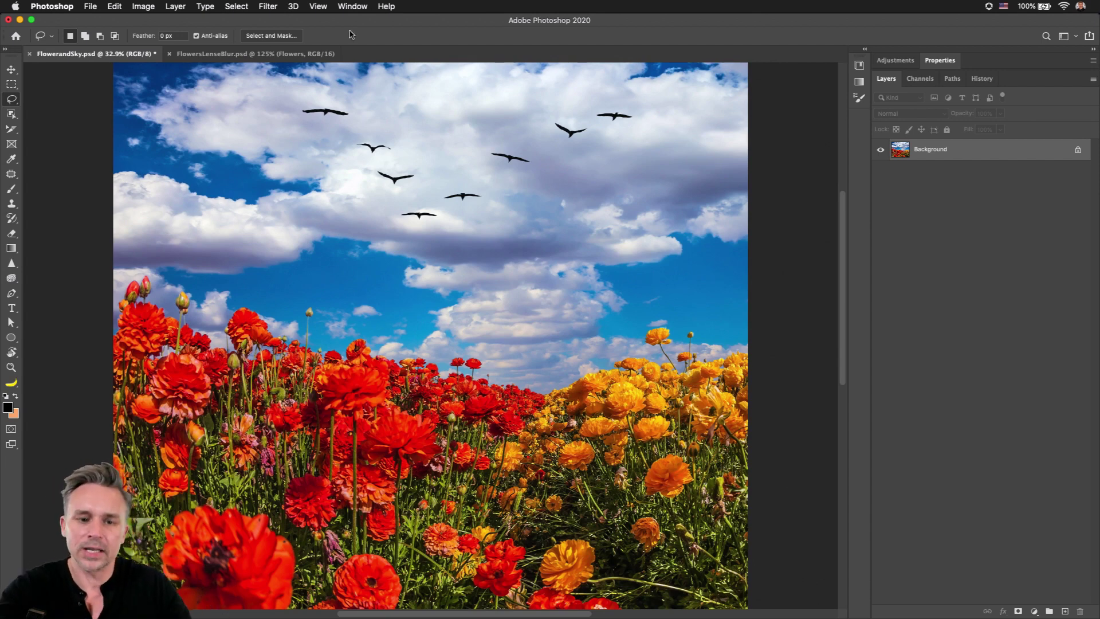
Step: Lasso the two topmost birds on the upper-left side of the sky and open the selection in Content-Aware Fill
mouse_move(303, 112)
left_mouse_down()
mouse_move(353, 122)
mouse_move(349, 108)
mouse_move(300, 113)
left_mouse_up()
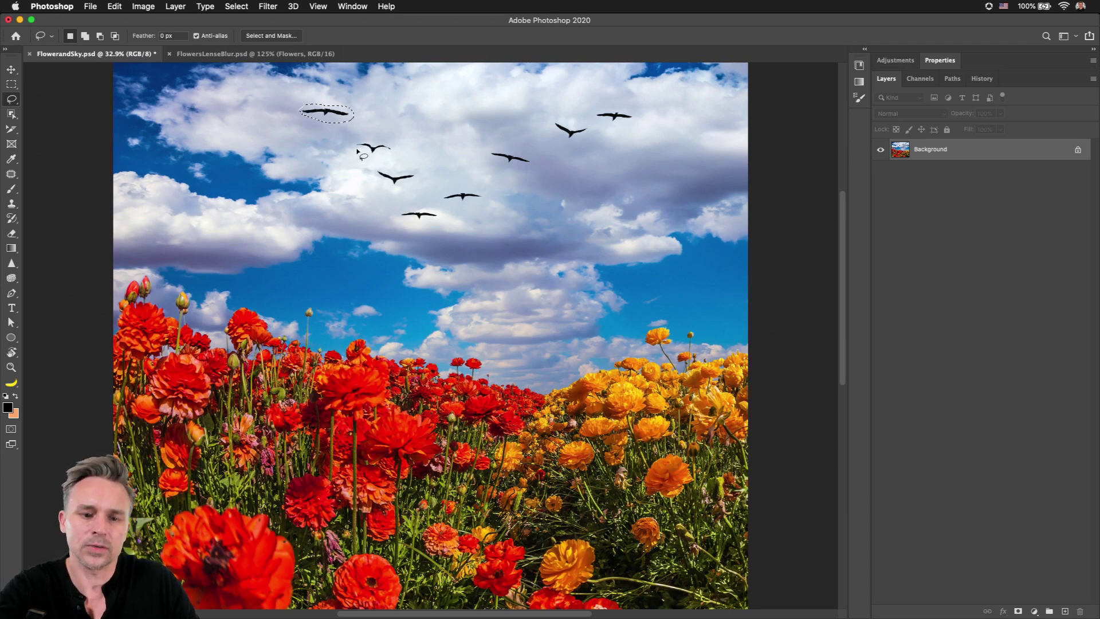
mouse_move(357, 150)
left_mouse_down()
mouse_move(355, 140)
mouse_move(390, 142)
mouse_move(389, 153)
mouse_move(359, 160)
left_mouse_up()
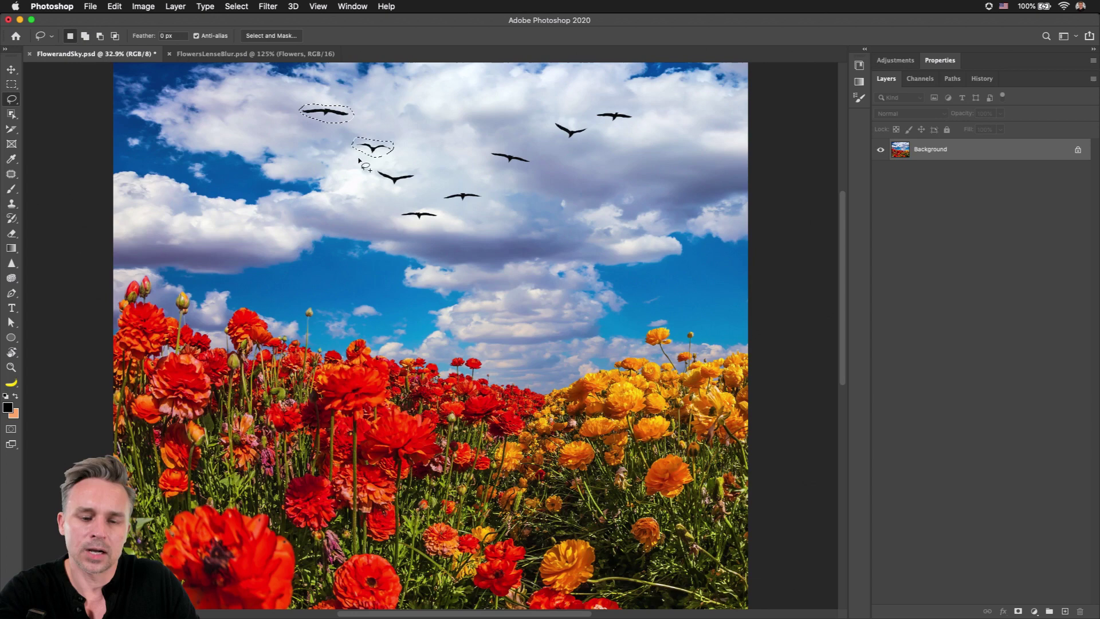
left_click(115, 6)
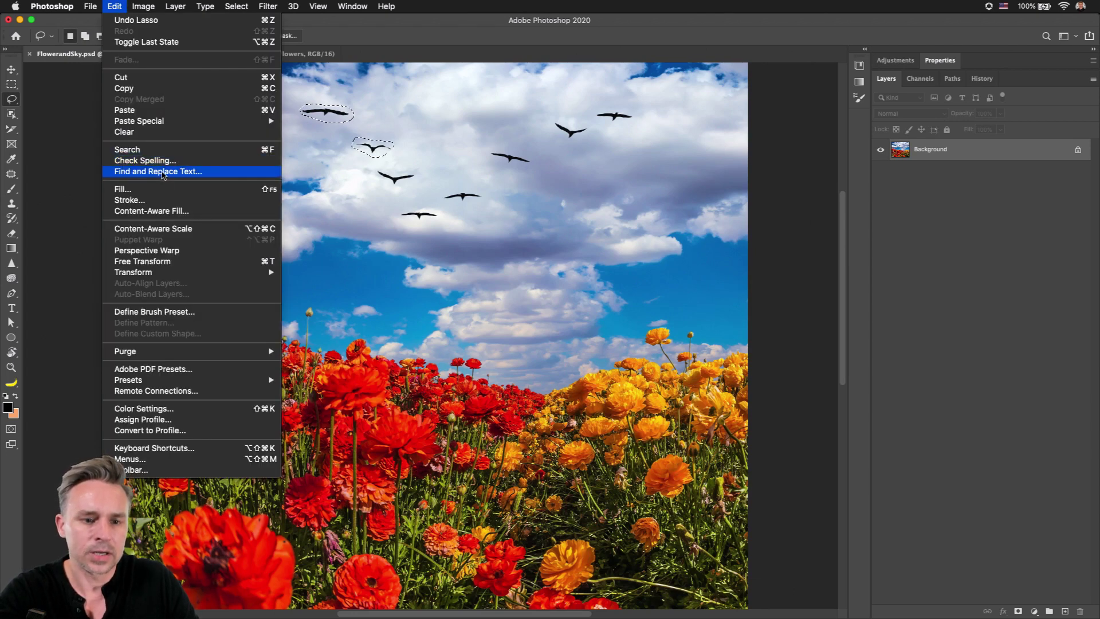
left_click(162, 215)
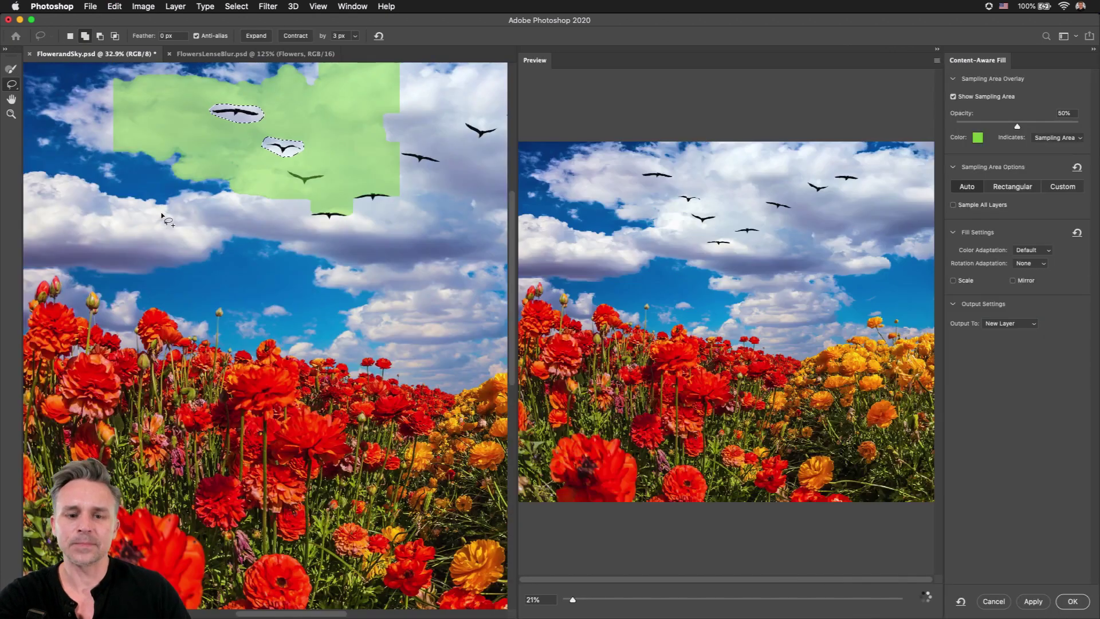
Step: Add the two birds below them to the selection and apply the content-aware fill to a new layer
mouse_move(280, 170)
left_mouse_down()
mouse_move(323, 171)
mouse_move(327, 179)
mouse_move(307, 191)
left_mouse_up()
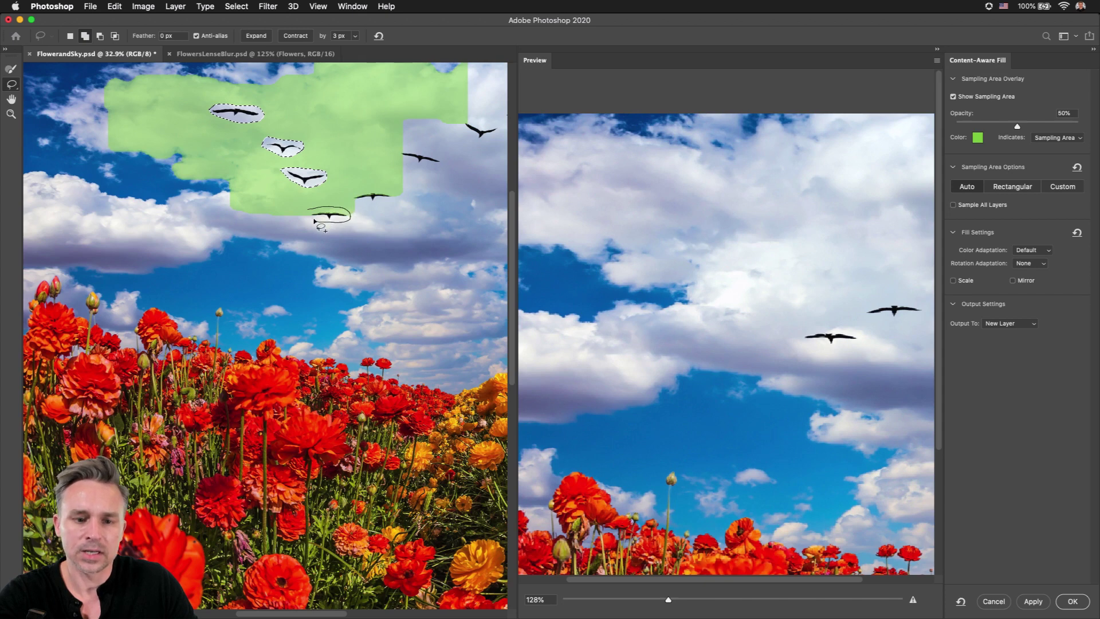
left_click_drag(316, 223, 314, 220)
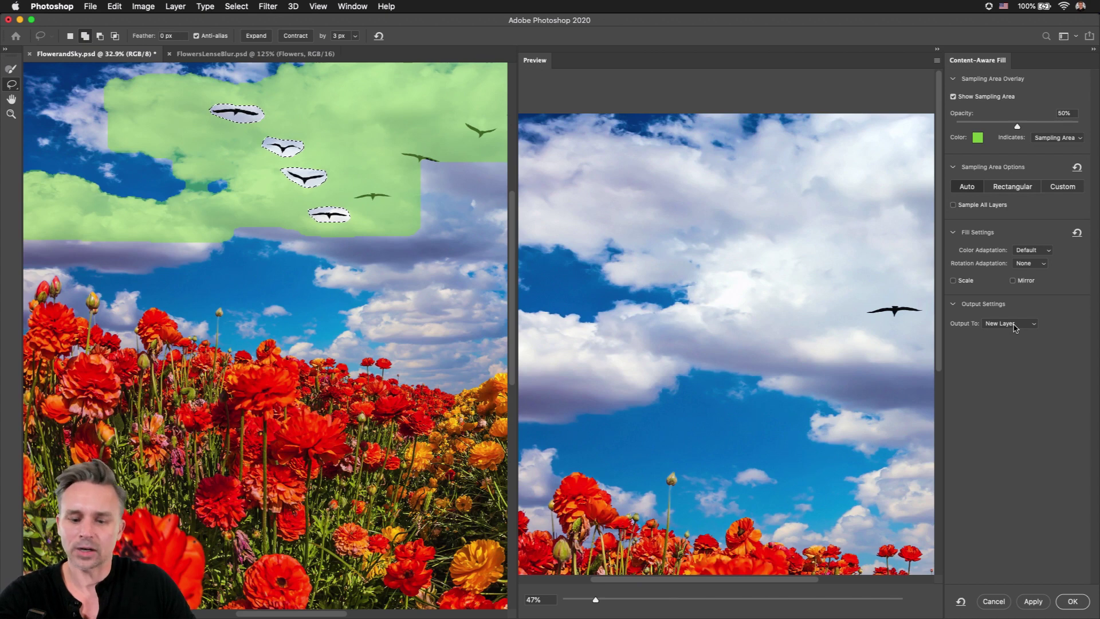
left_click(1034, 601)
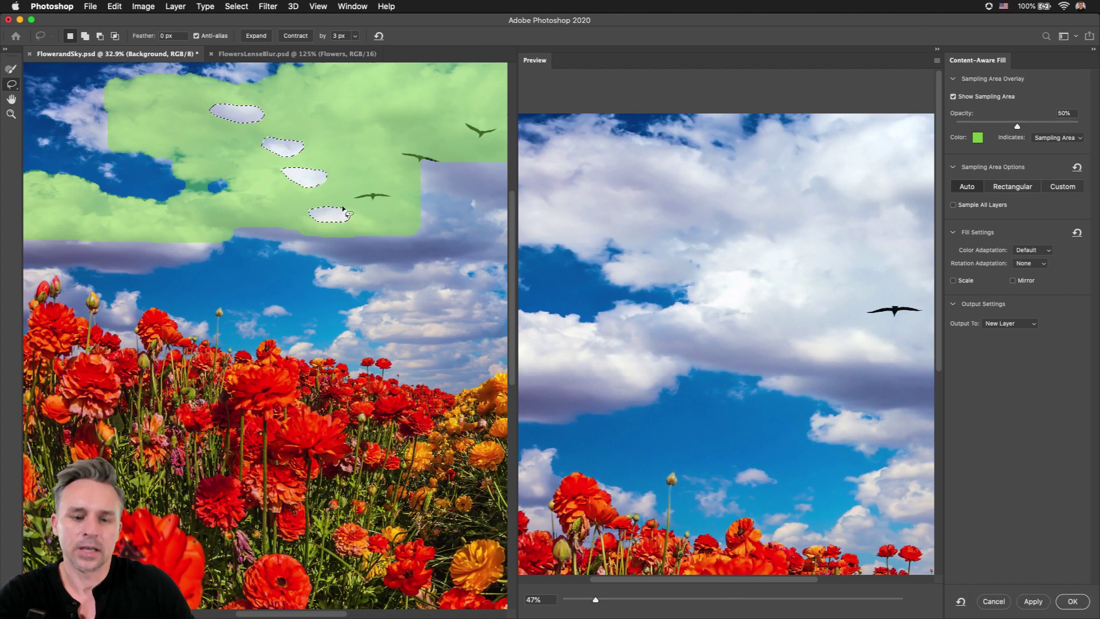
Step: Lasso the large red flower in the bottom foreground, apply the content-aware fill to a new layer, and finish Content-Aware Fill
left_click(284, 290)
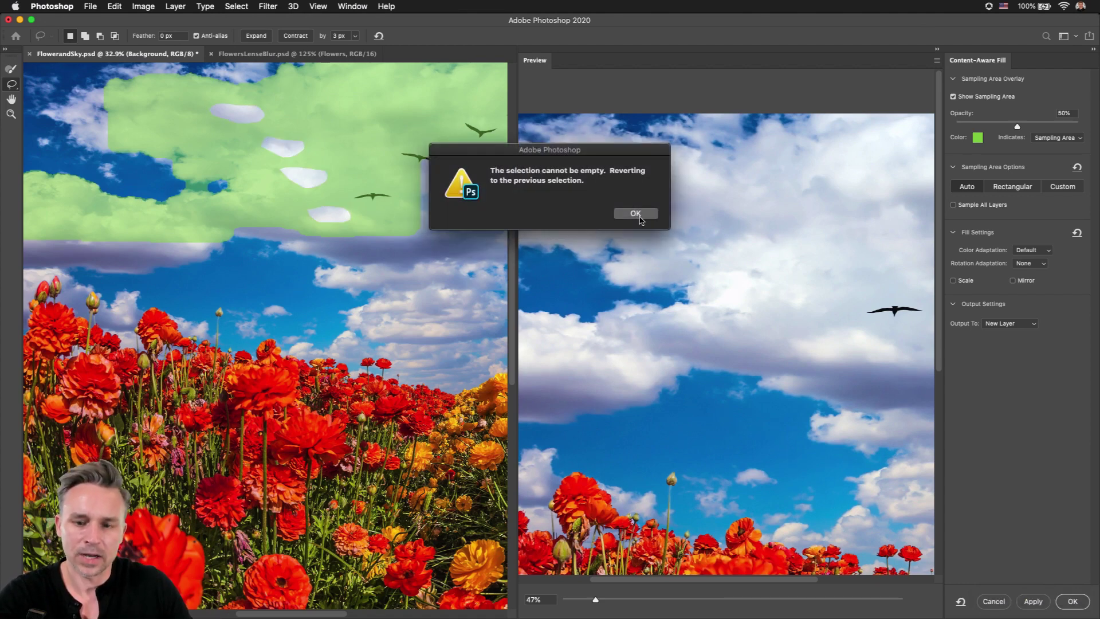
left_click(636, 213)
key("super+h")
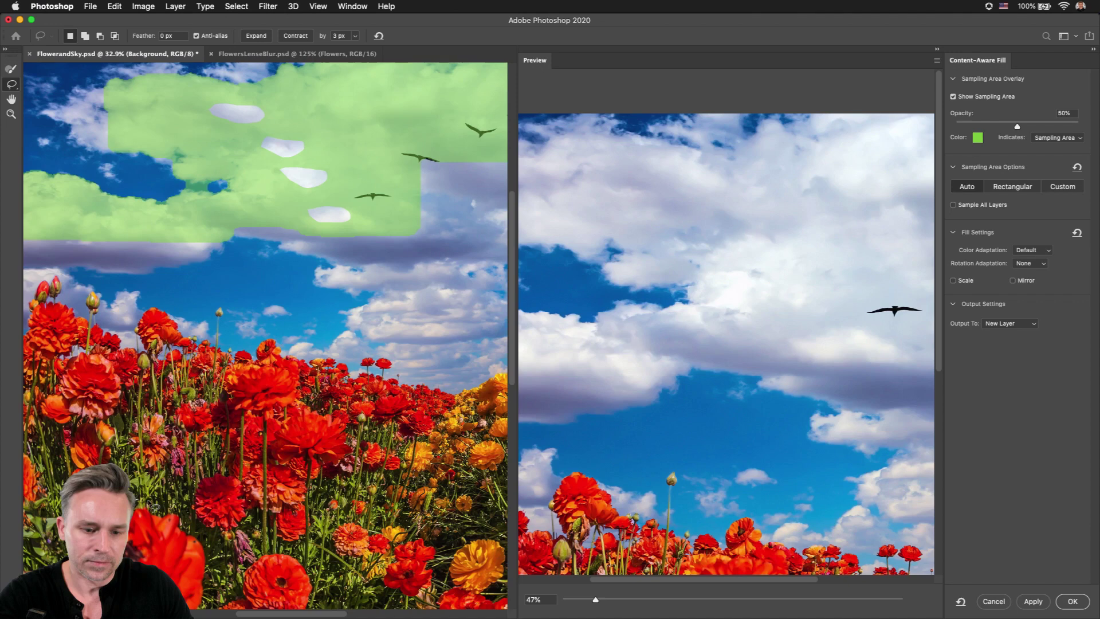
mouse_move(150, 504)
left_mouse_down()
mouse_move(202, 533)
mouse_move(209, 617)
left_mouse_up()
scroll(466, 420, "down", 3)
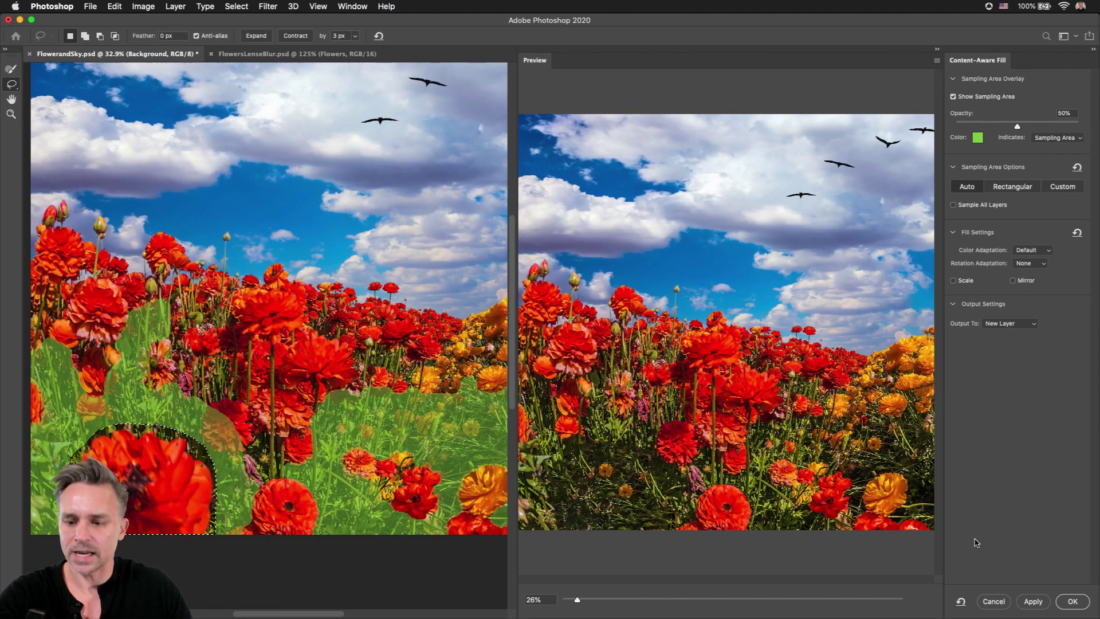
left_click(1030, 602)
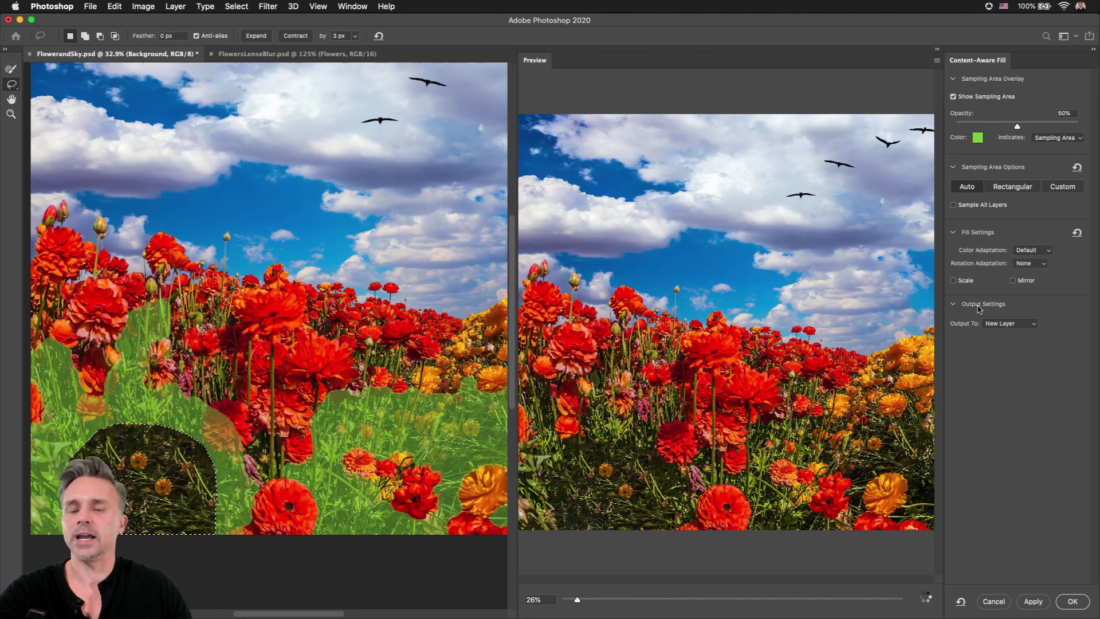
left_click(1072, 602)
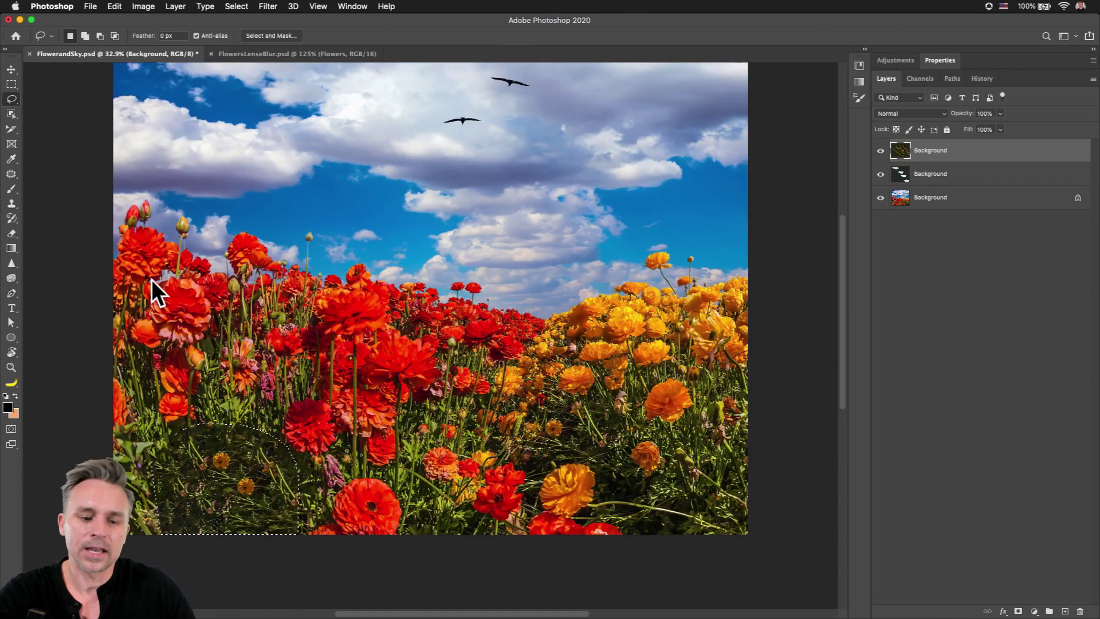
Step: Compare the image with and without each of the two fill layers by toggling their visibility, leaving both shown
left_click(881, 153)
left_click(881, 175)
left_click(881, 175)
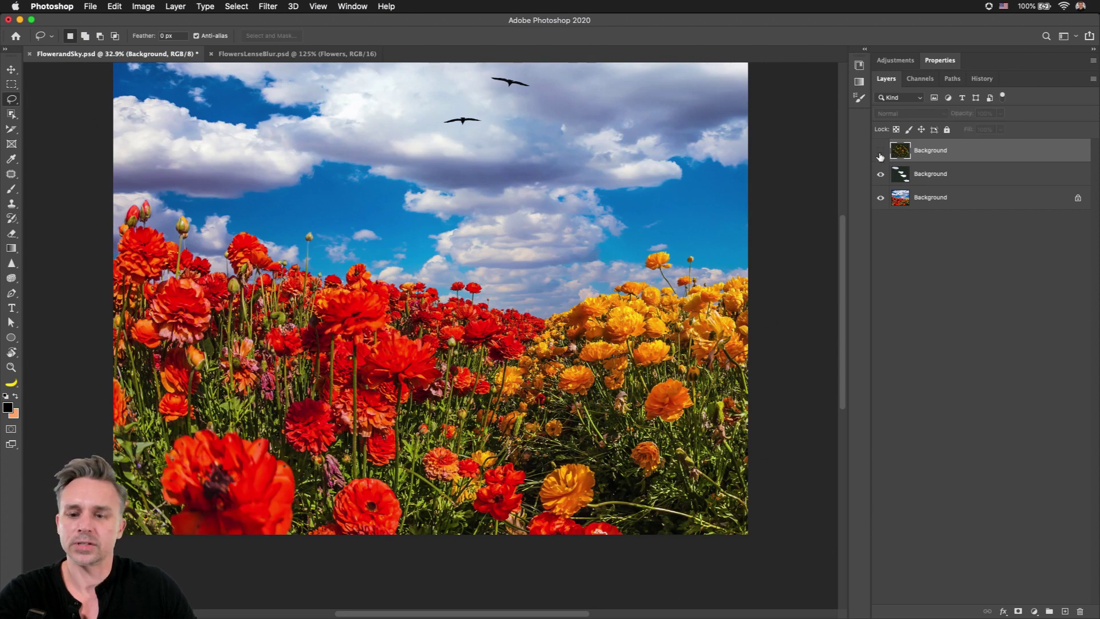
left_click(881, 151)
Step: Switch to FlowersLenseBlur.psd, inspect the Flowers layer's mask on its own, and return to the layer's image
left_click(241, 55)
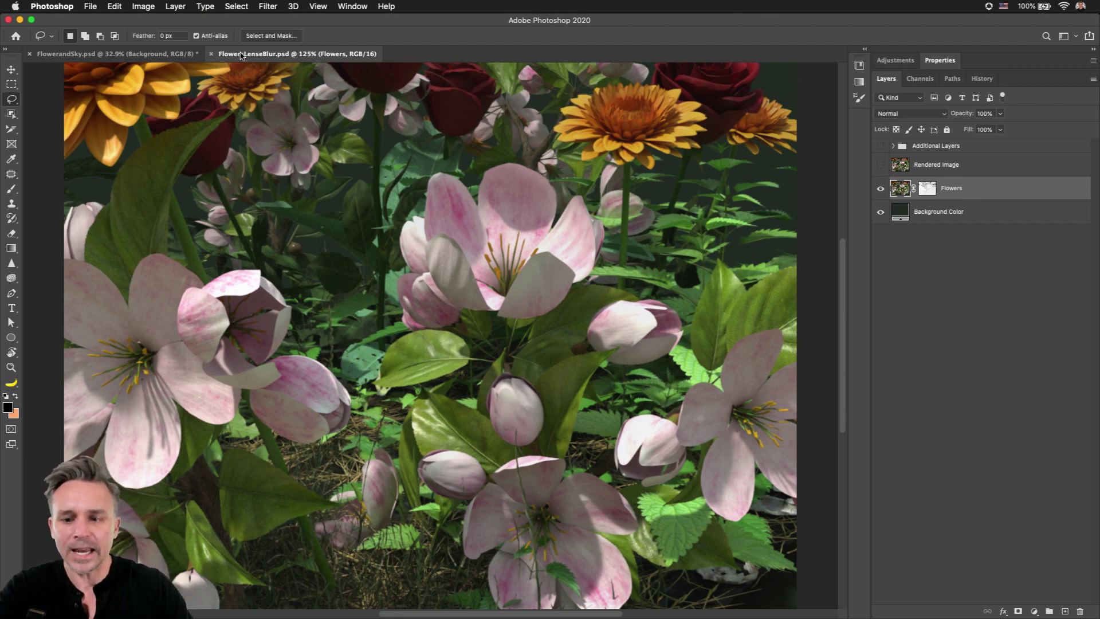
left_click(927, 190, "alt")
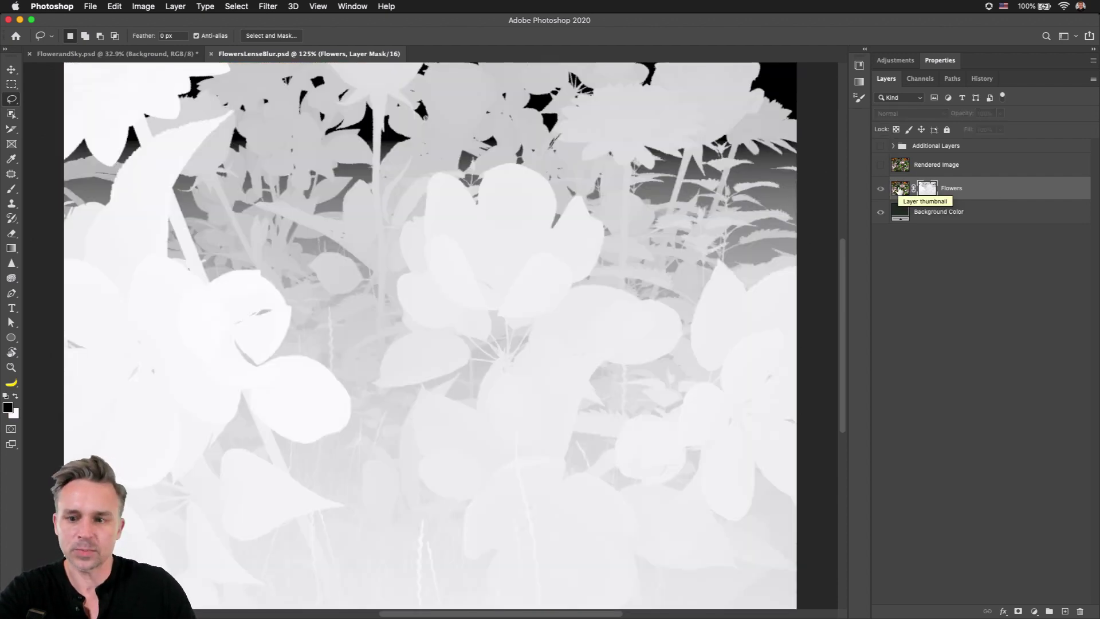
left_click(900, 187)
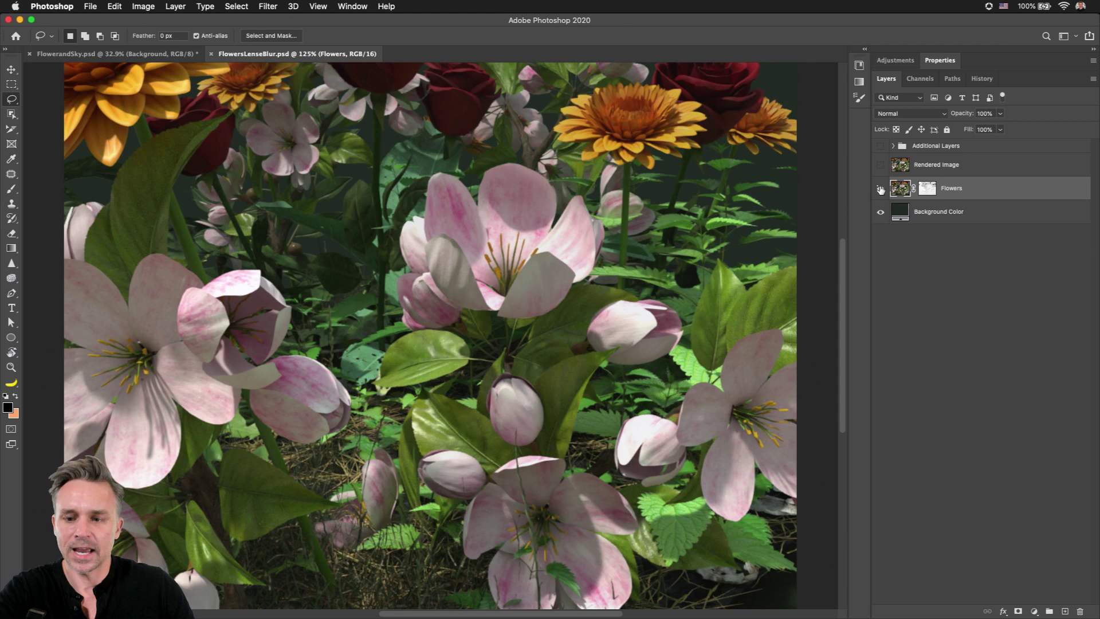
Step: Open the Lens Blur filter for the Flowers layer
left_click(266, 6)
mouse_move(312, 146)
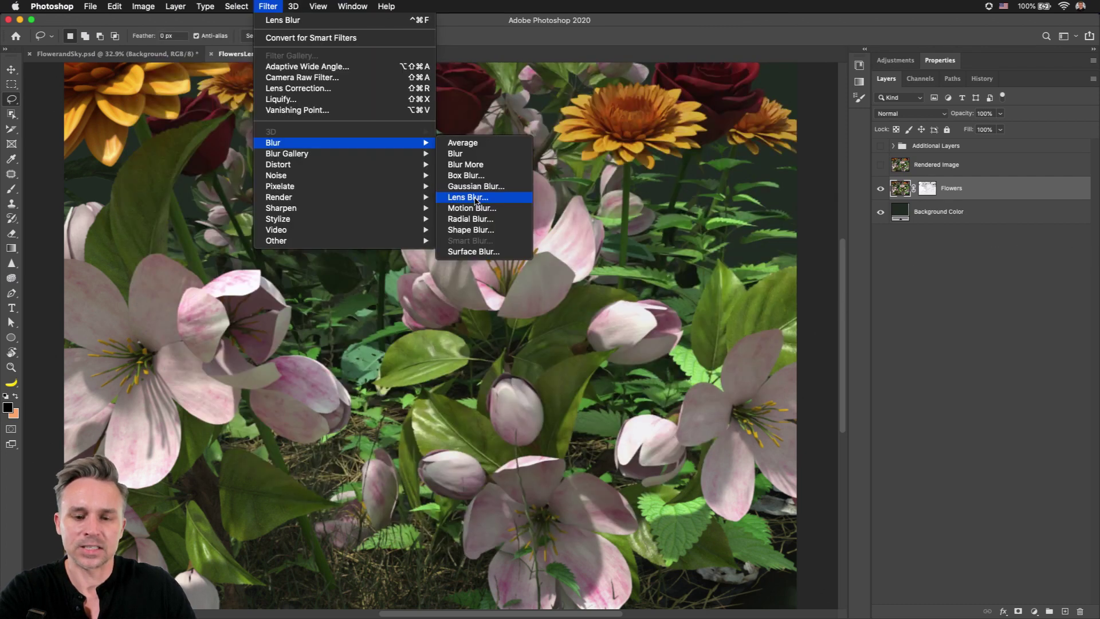
left_click(475, 198)
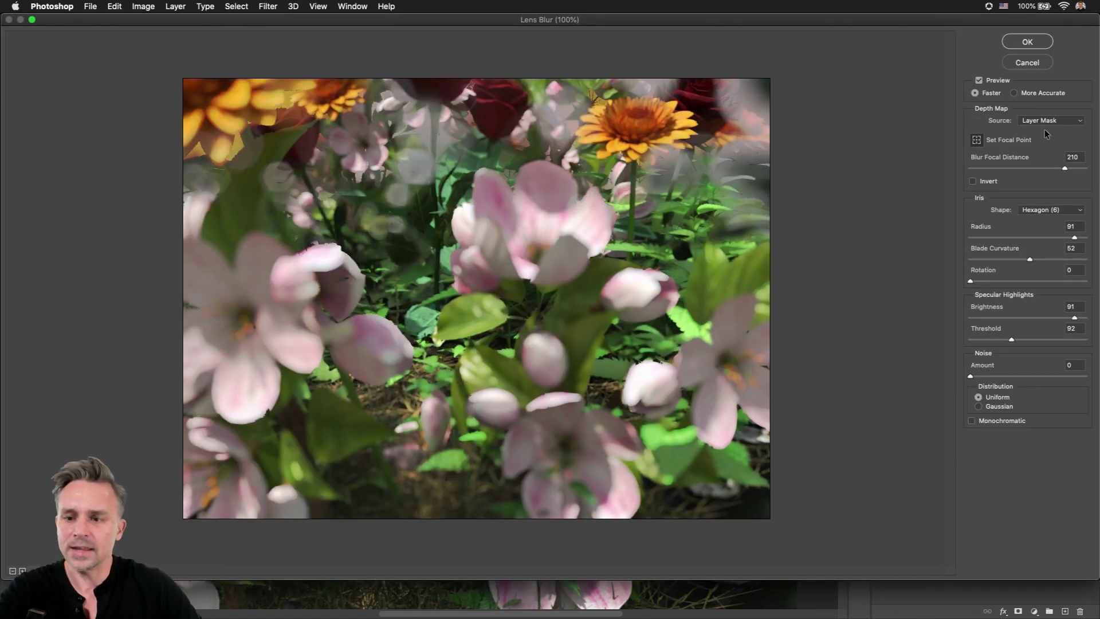
Step: Try focal points on the background foliage, the central pink flower, the large left blossom, and the orange flower in the Lens Blur preview
key("alt")
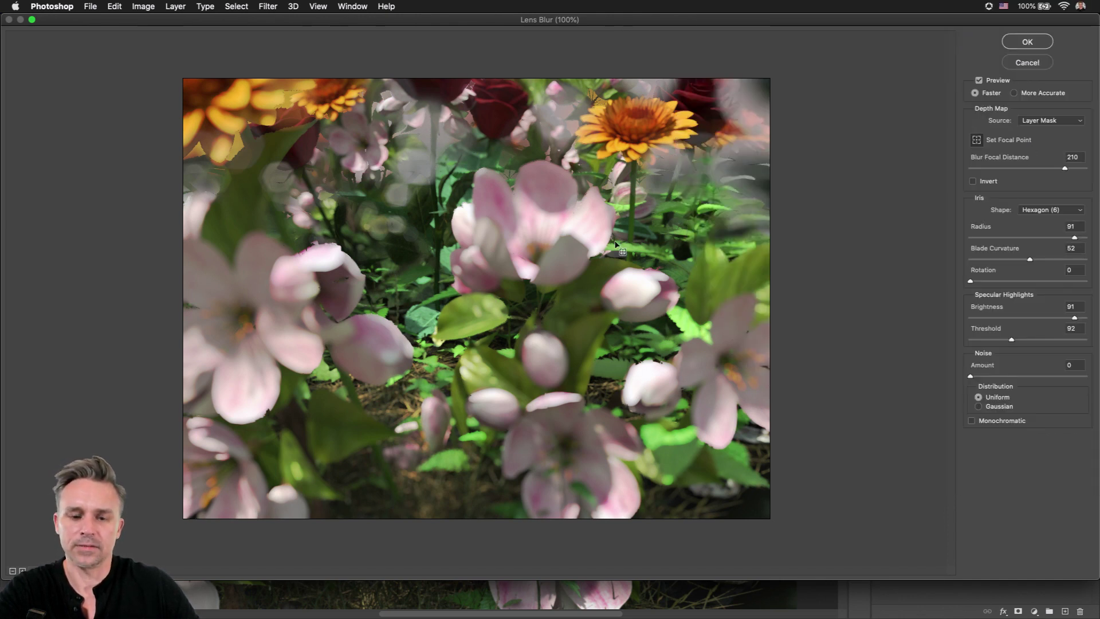
left_click(423, 251)
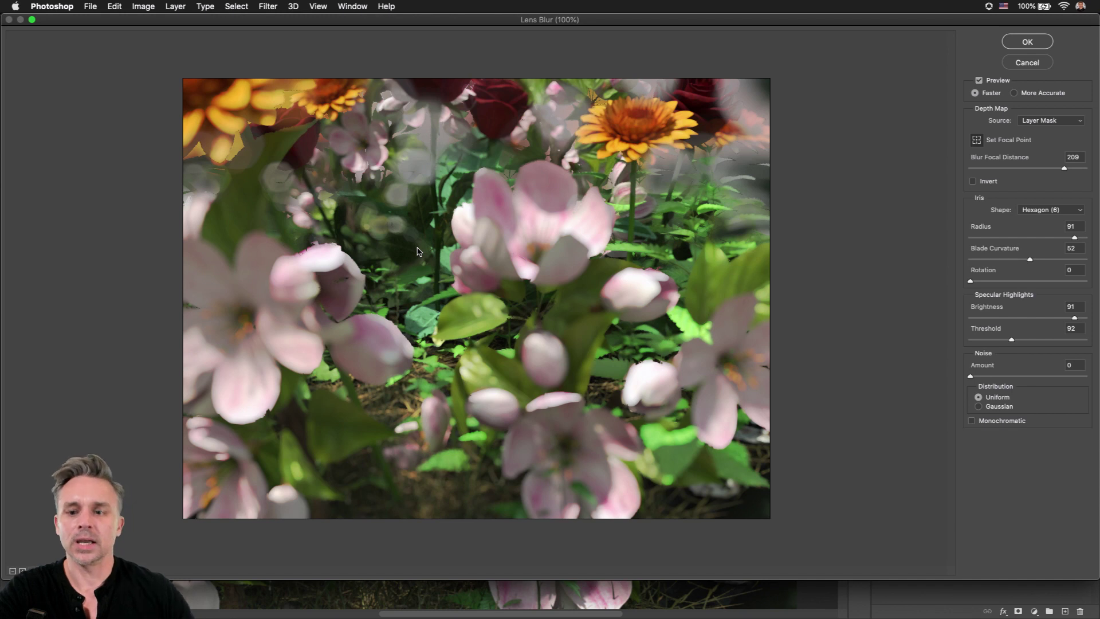
left_click(516, 235)
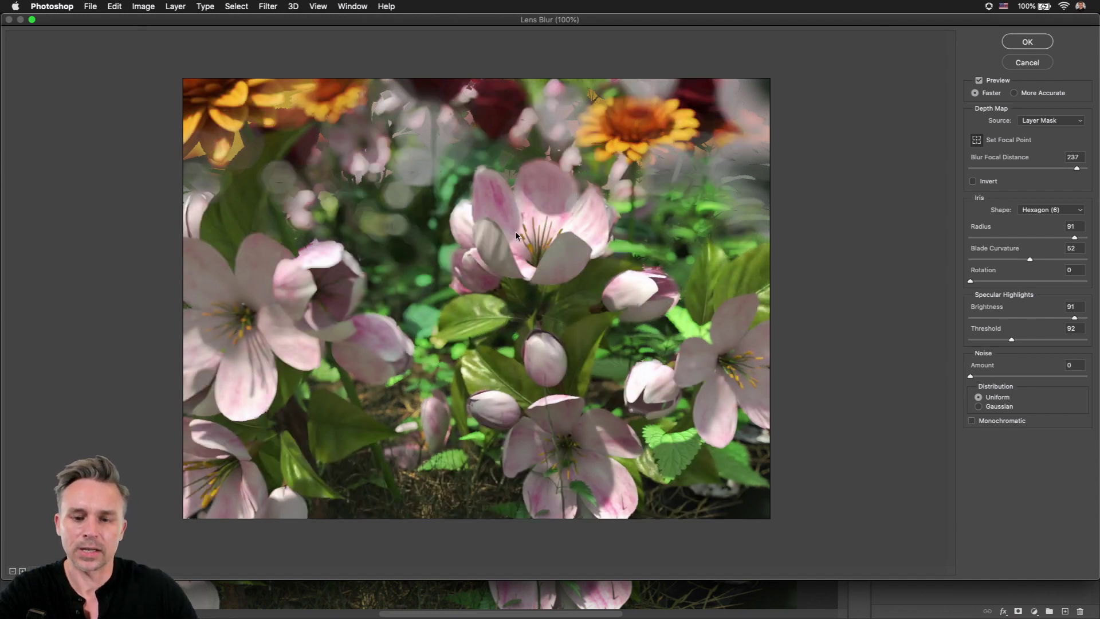
left_click(411, 221)
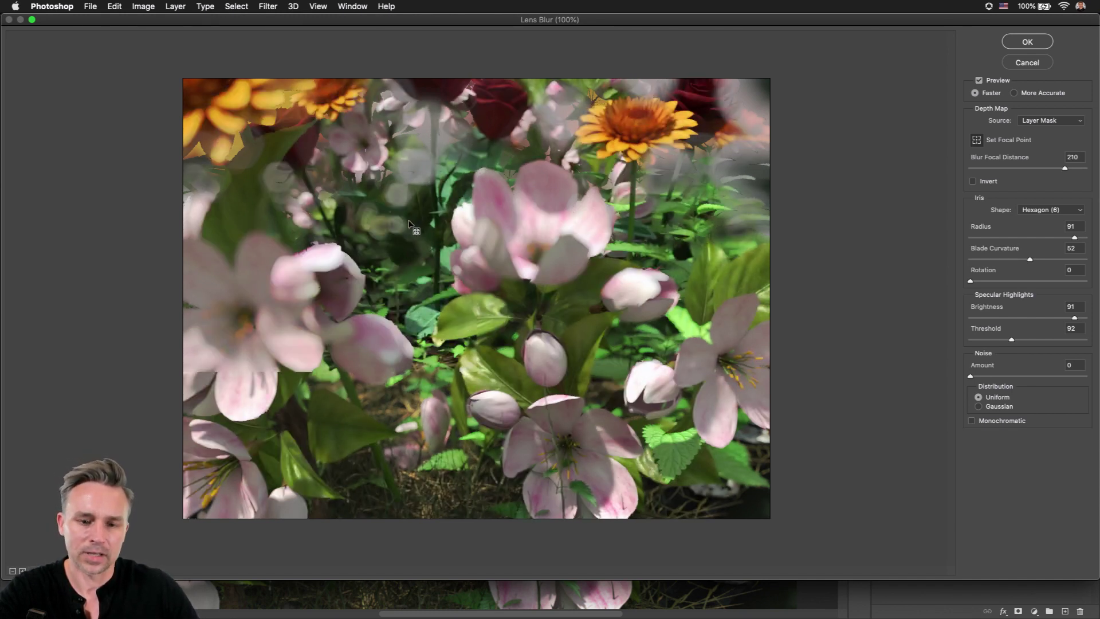
left_click(260, 325)
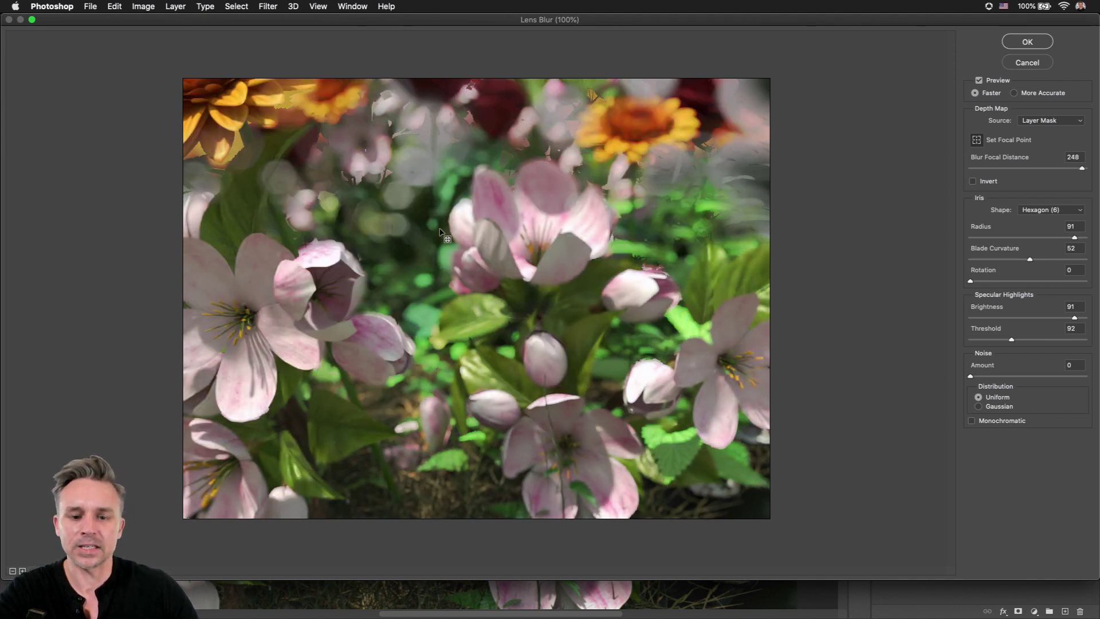
left_click(606, 126)
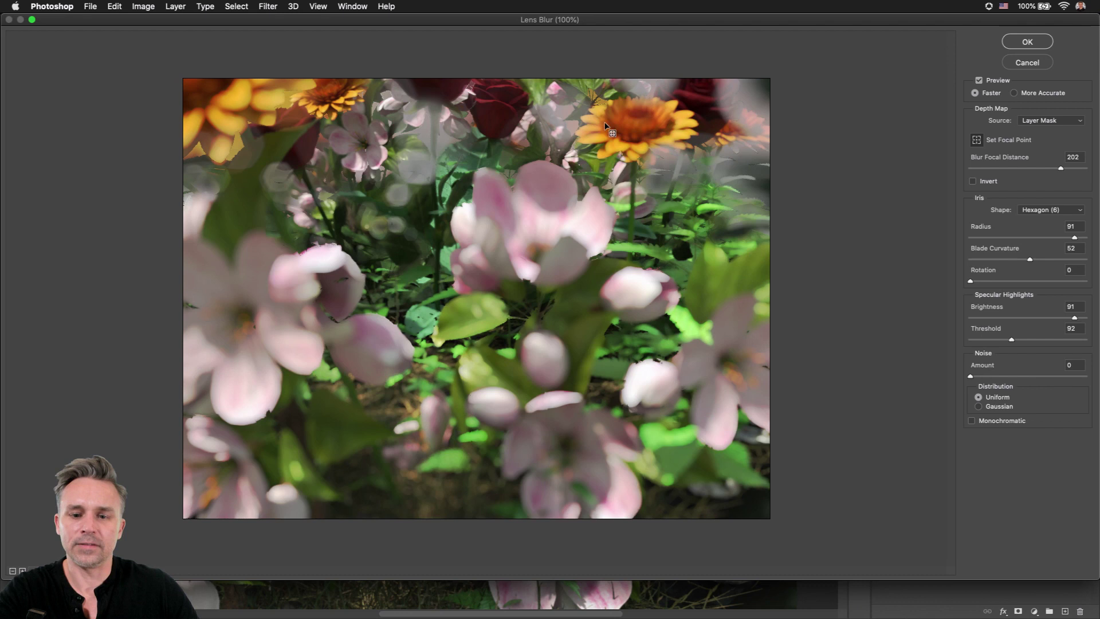
left_click(615, 127)
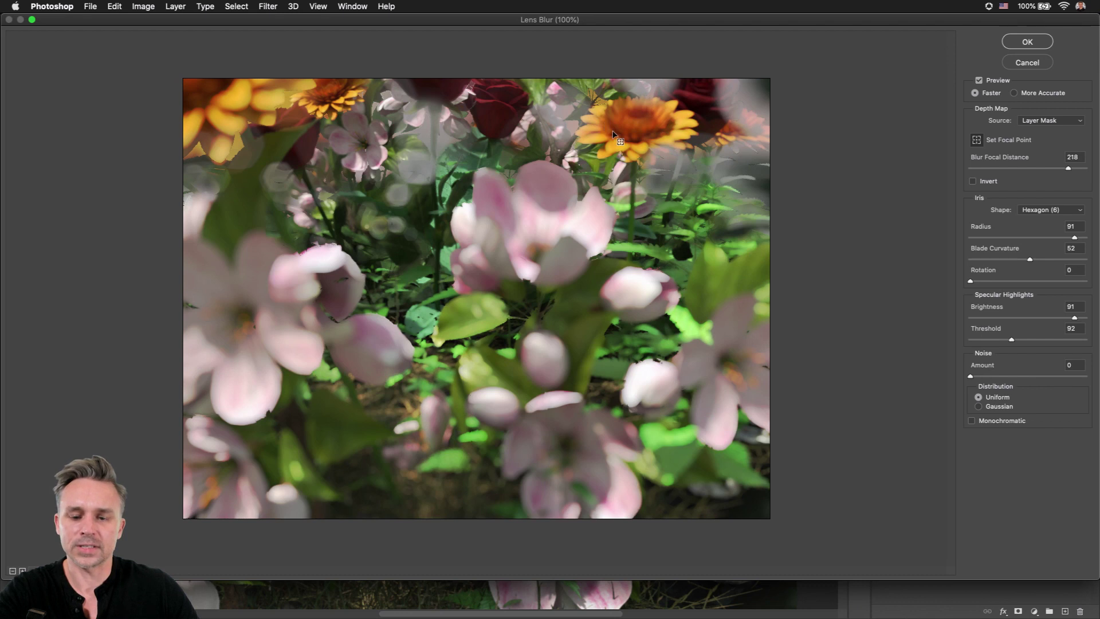
left_click(422, 234)
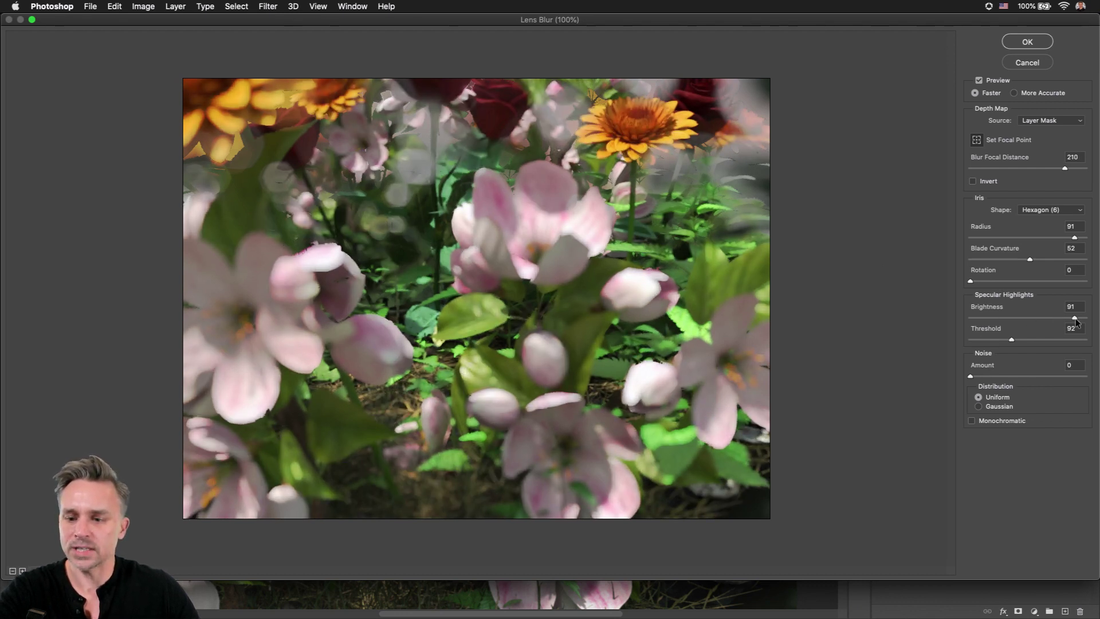
Step: Set the specular highlights brightness to 78, place the focal point on the central pink flower, and apply the Lens Blur
left_click_drag(1075, 319, 1060, 319)
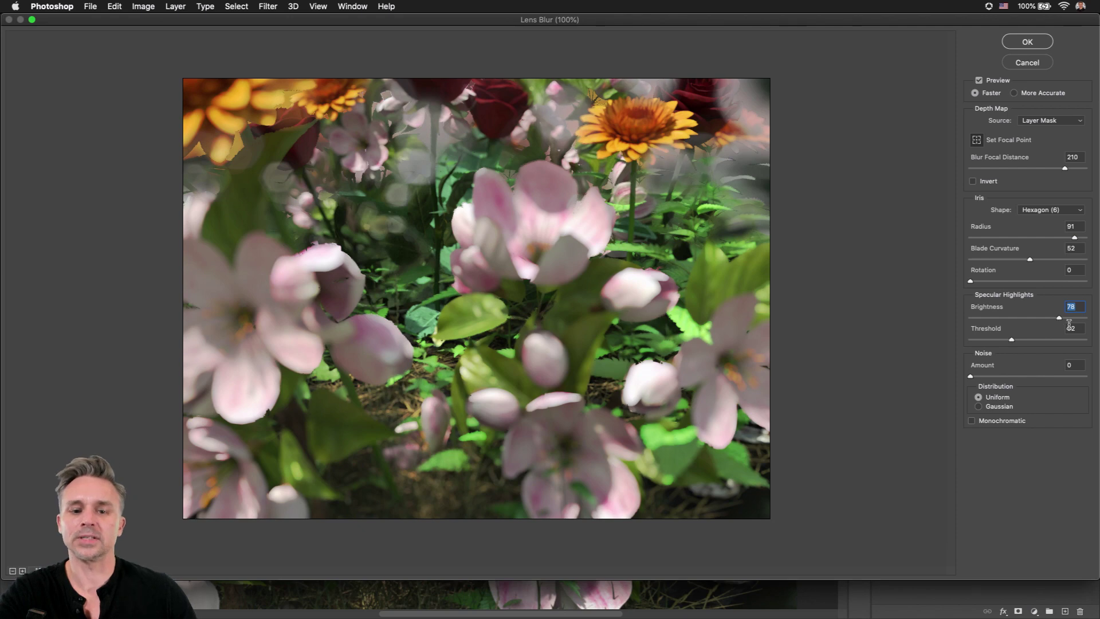
left_click(510, 222)
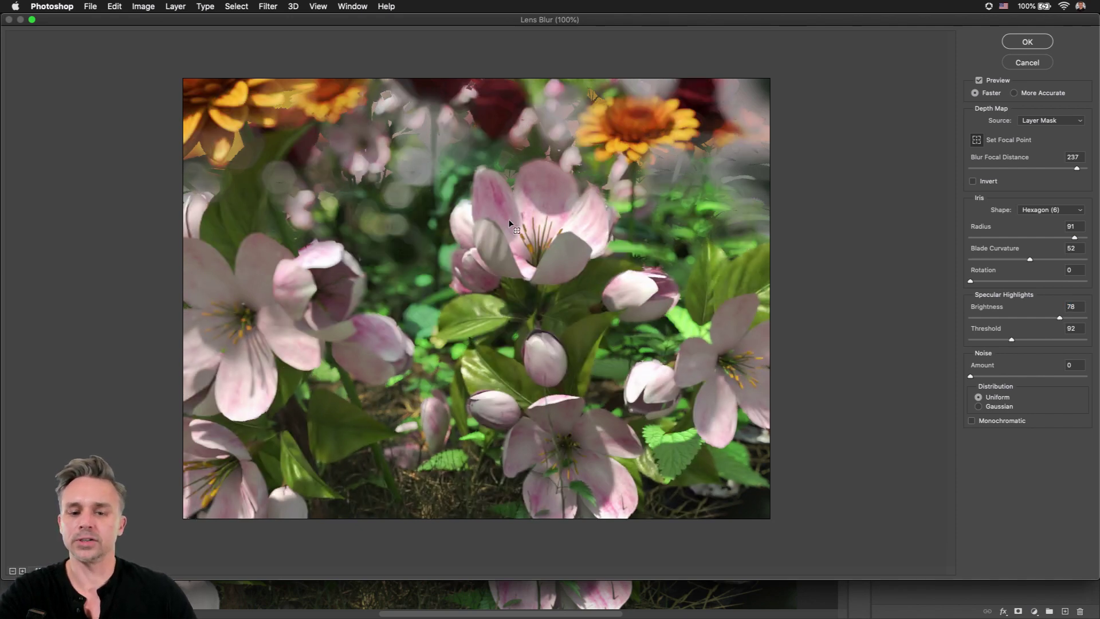
left_click(1027, 42)
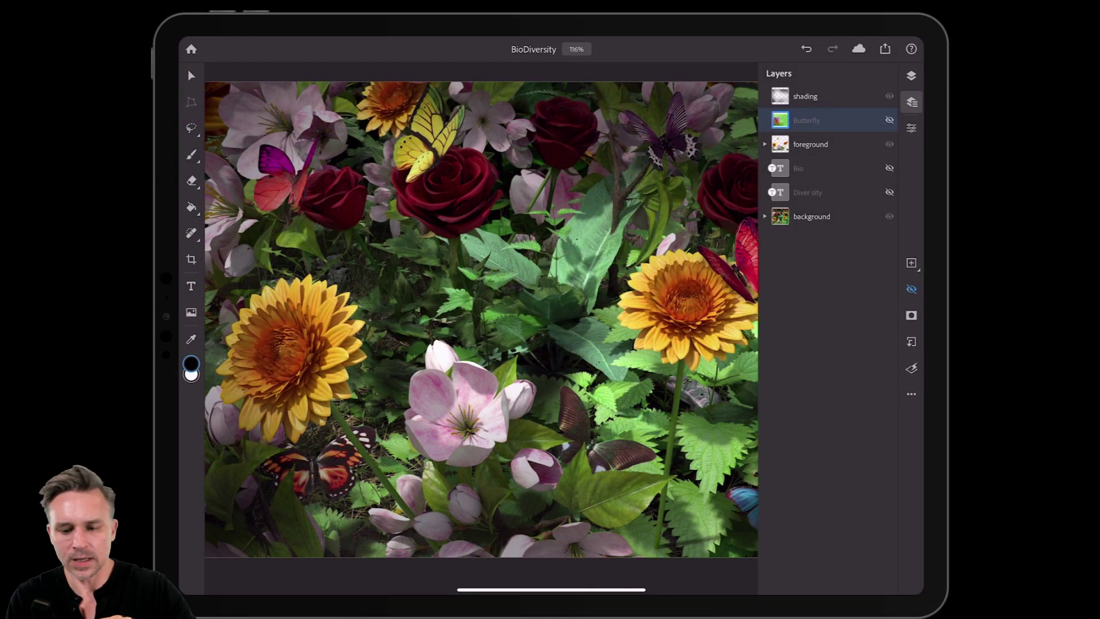
Step: Show the Butterfly layer in the BioDiversity document in Photoshop on the iPad
left_click(889, 120)
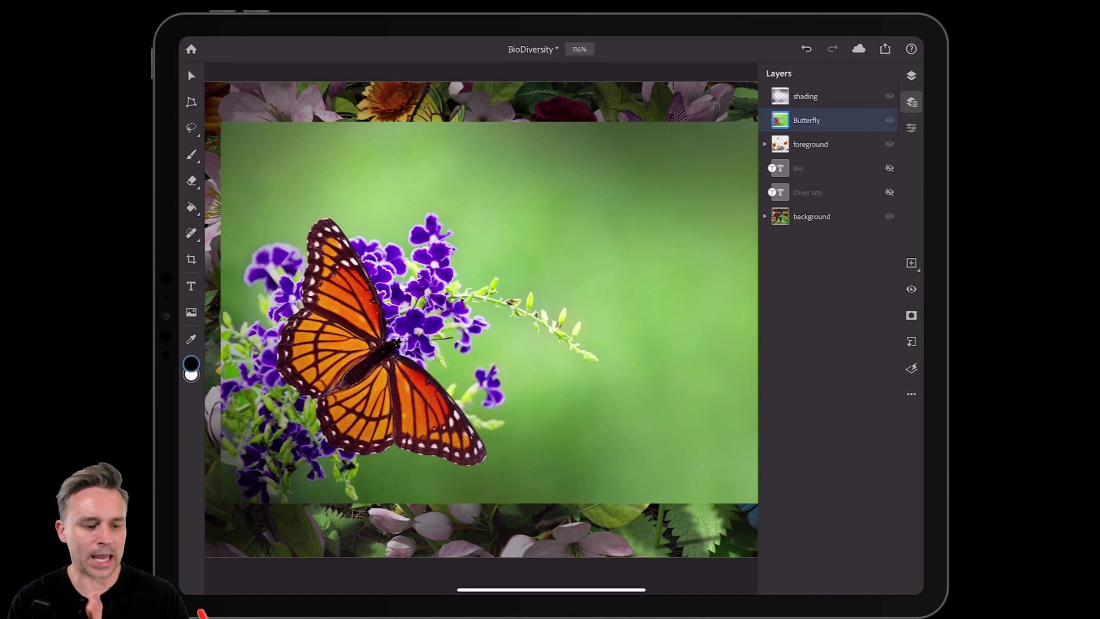
Step: Try Select Subject on the Butterfly layer with a mask made from the selection, and undo it
left_click(191, 127)
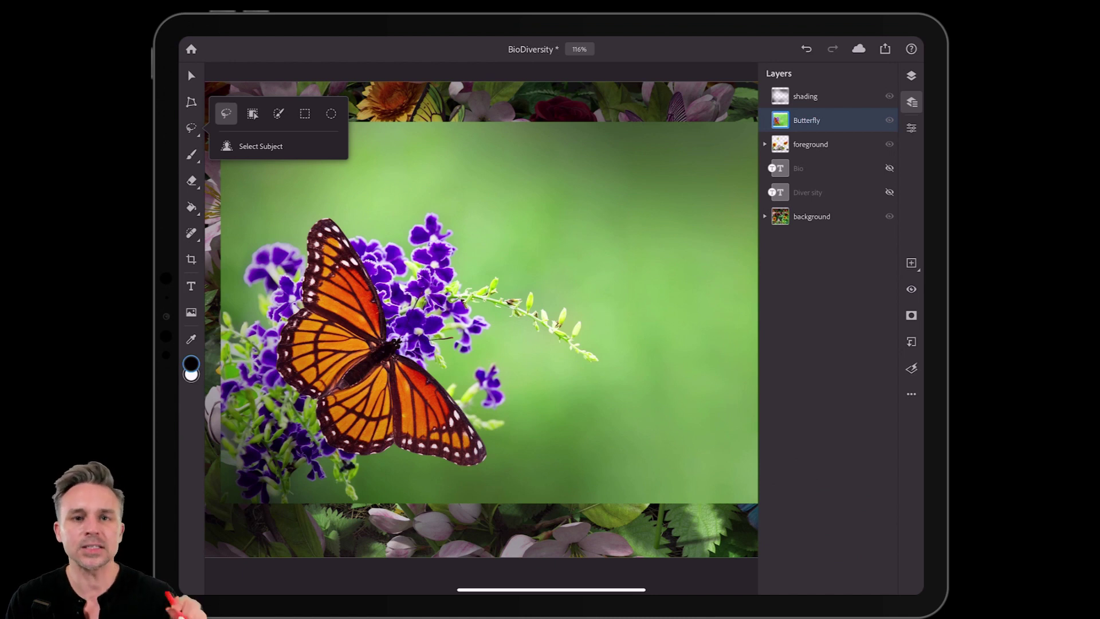
left_click(260, 146)
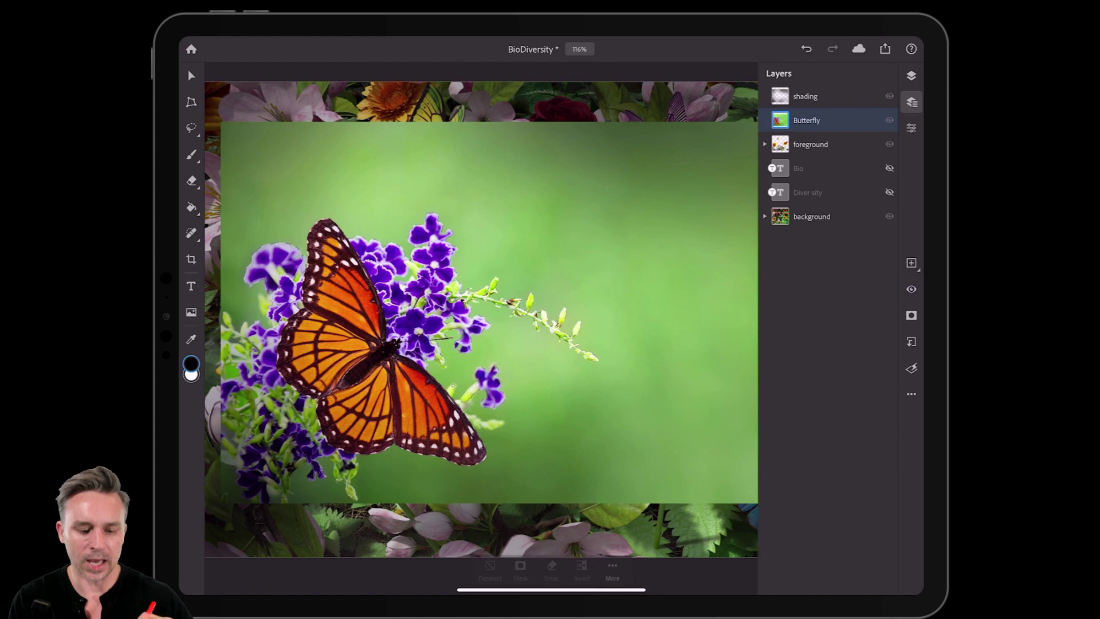
left_click(520, 570)
key("ctrl+z")
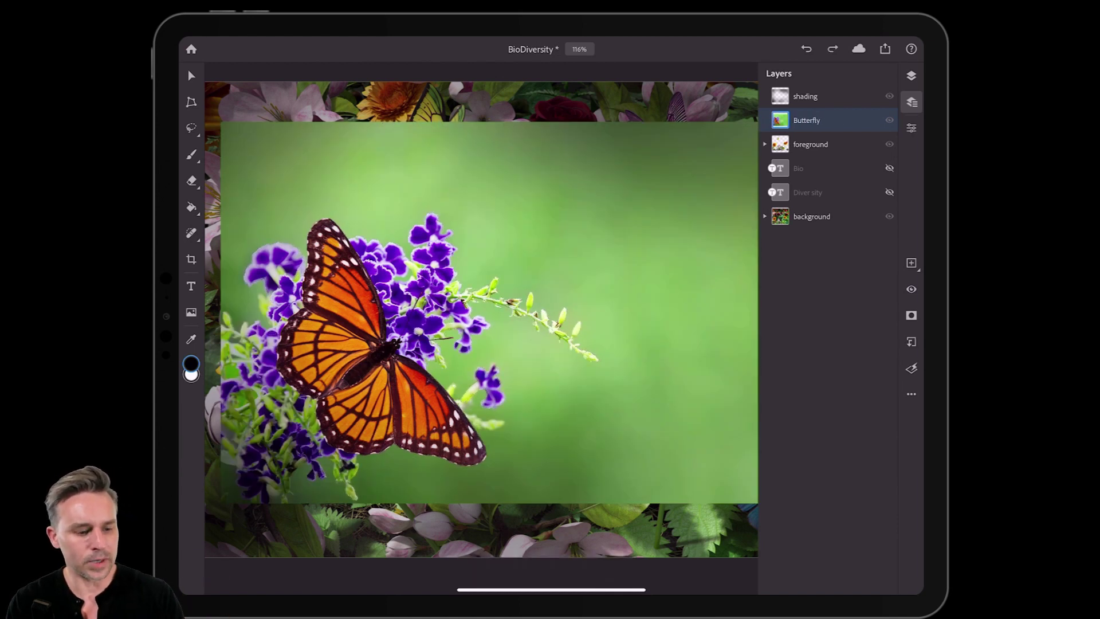
Step: Select the monarch butterfly by circling it with the Object Selection tool, and mask the Butterfly layer from the selection
left_click(191, 128)
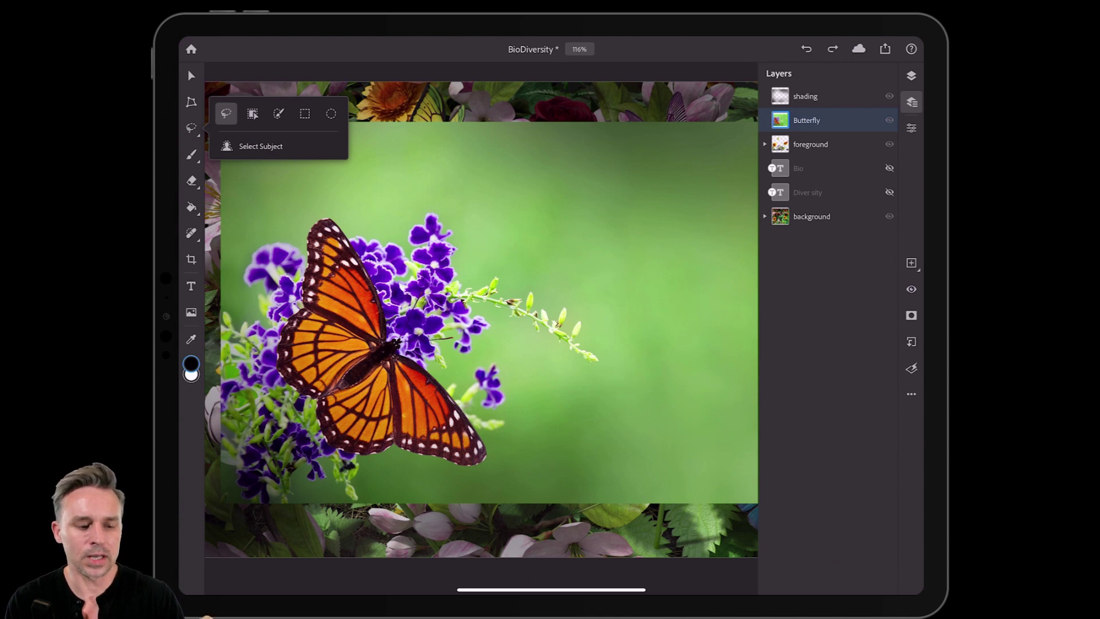
left_click(252, 114)
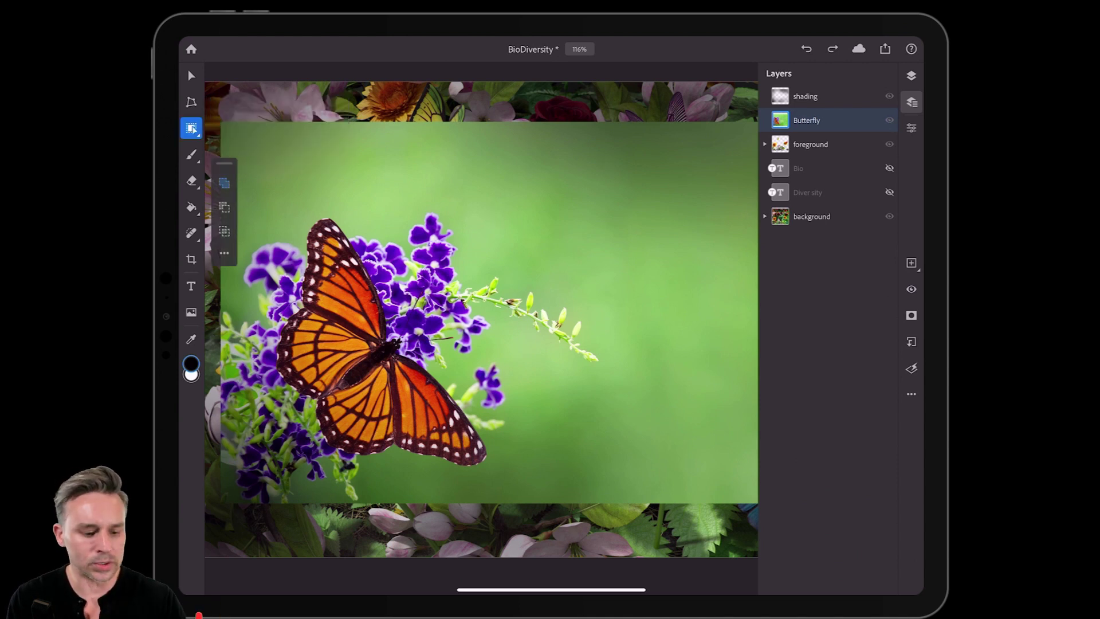
left_click_drag(332, 209, 296, 275)
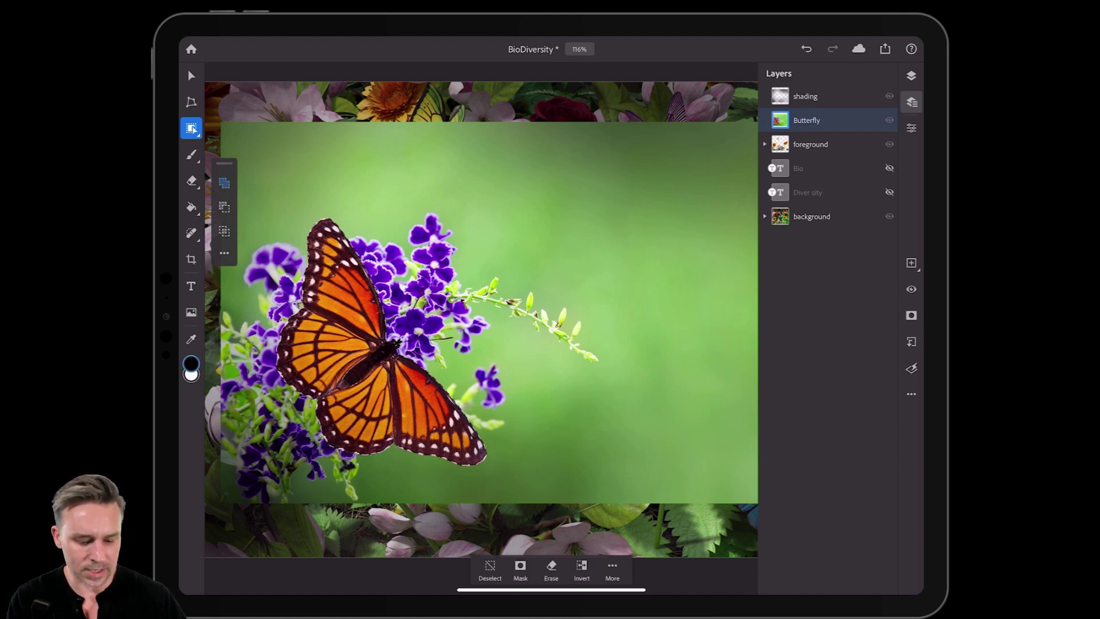
left_click(521, 569)
Step: Scale the masked butterfly down to about half size and place it on the large yellow flower beneath the dark red rose
left_click(191, 102)
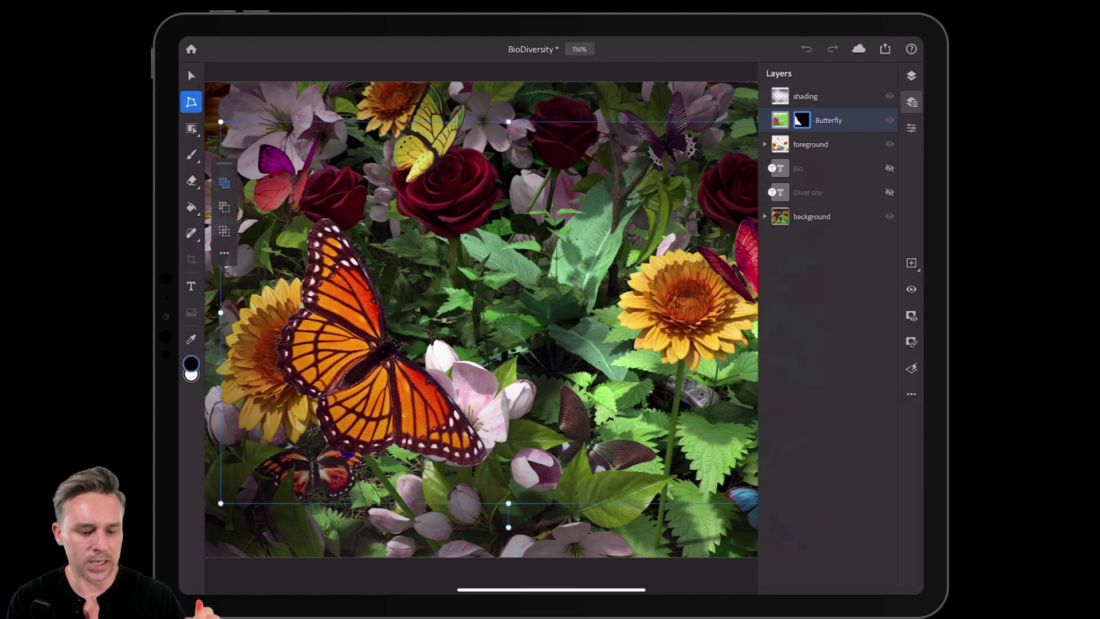
left_click_drag(221, 122, 507, 311)
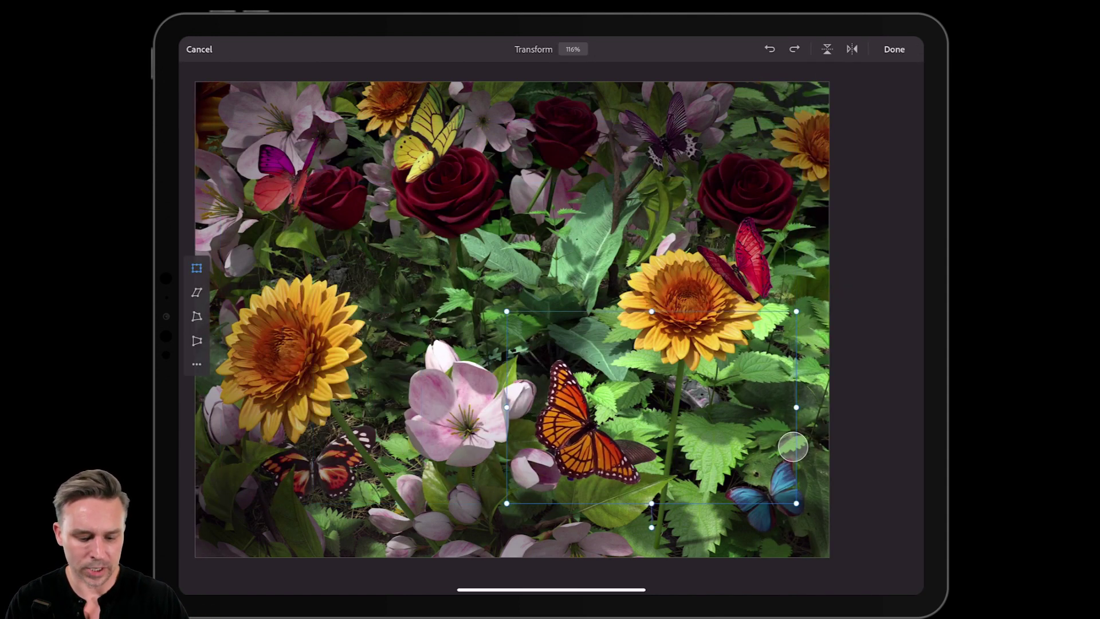
left_click_drag(590, 424, 325, 307)
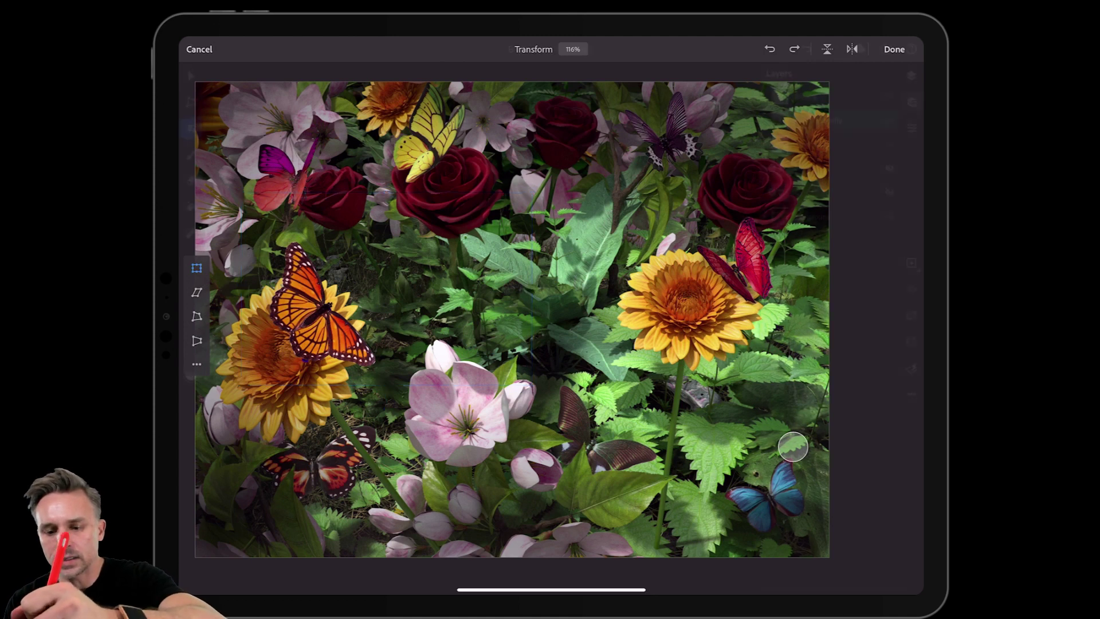
left_click(895, 49)
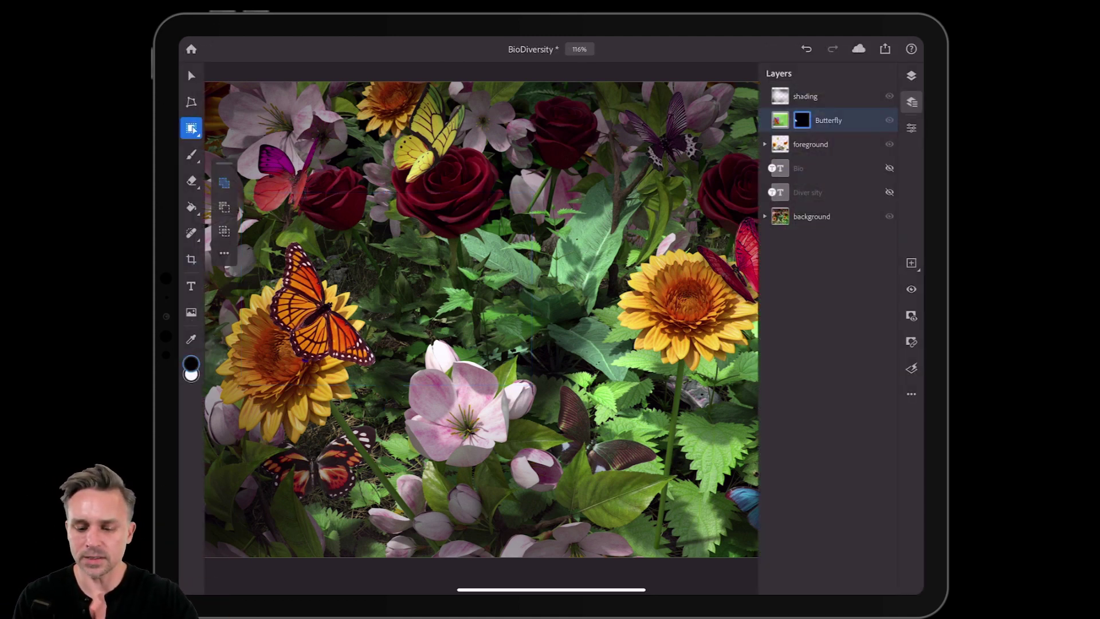
Step: Make the hidden Bio and Diver sity text layers visible
left_click(829, 168)
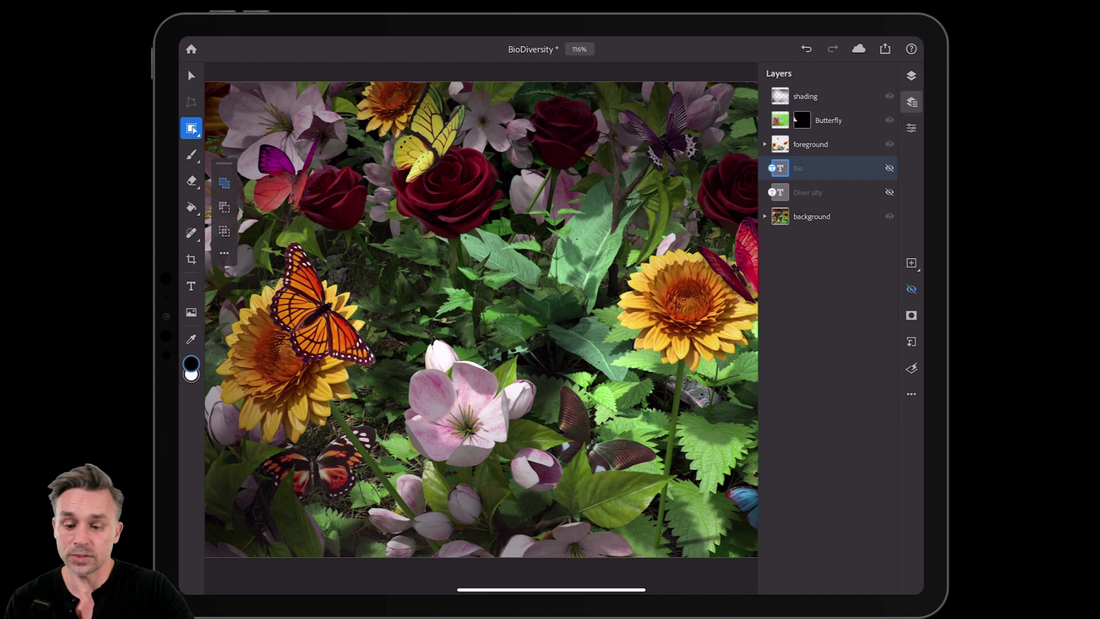
left_click(889, 168)
left_click(889, 192)
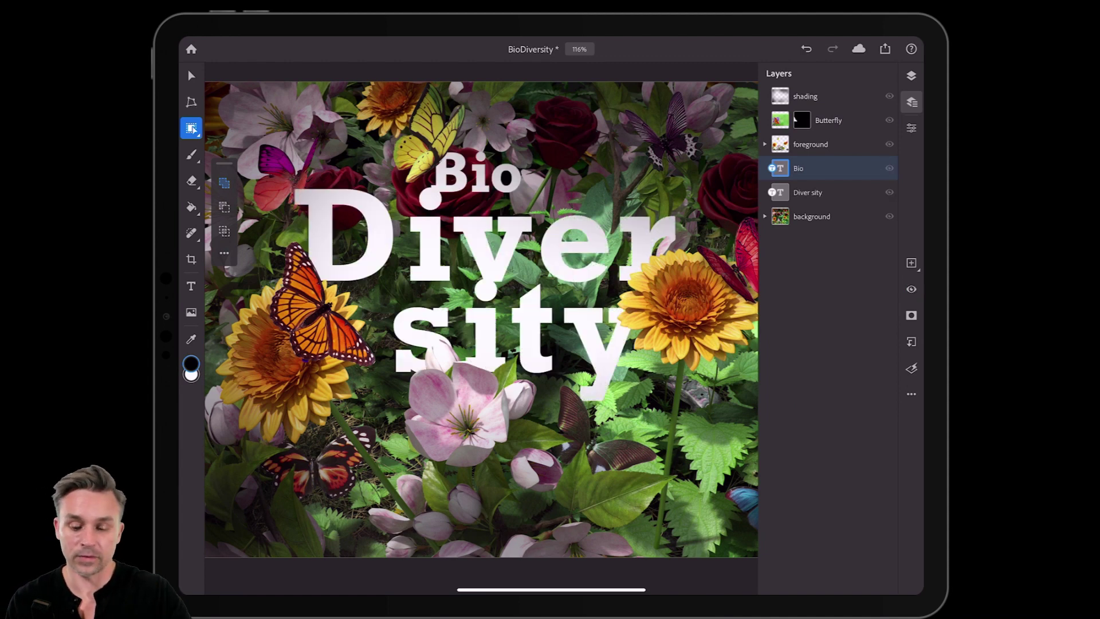
Step: Examine the text, paragraph and blending properties of the Diver sity layer
left_click(829, 192)
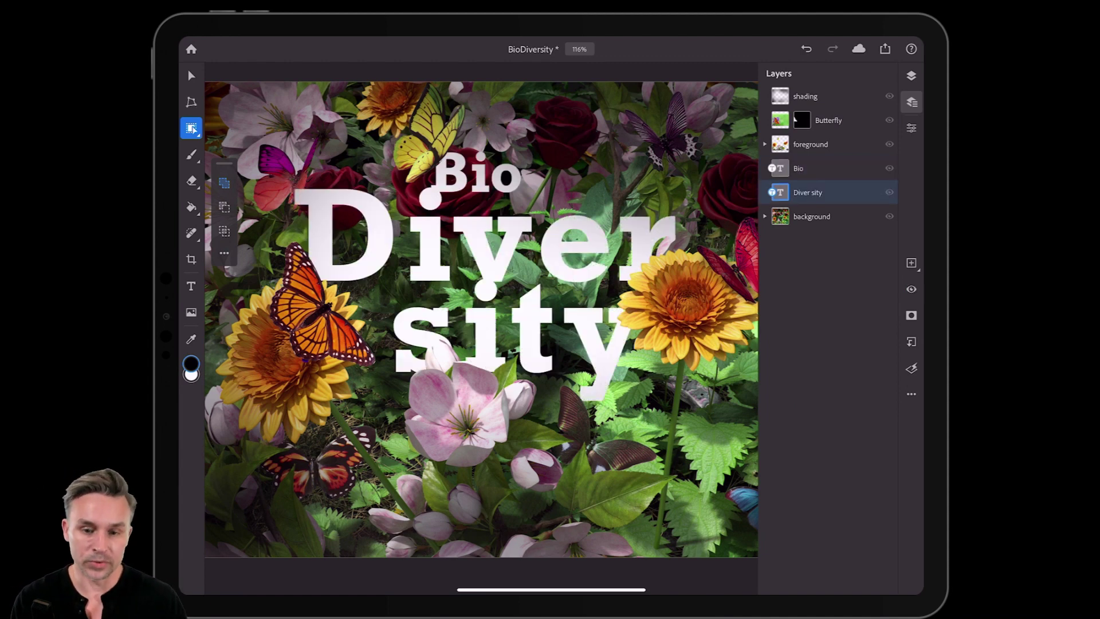
left_click(911, 128)
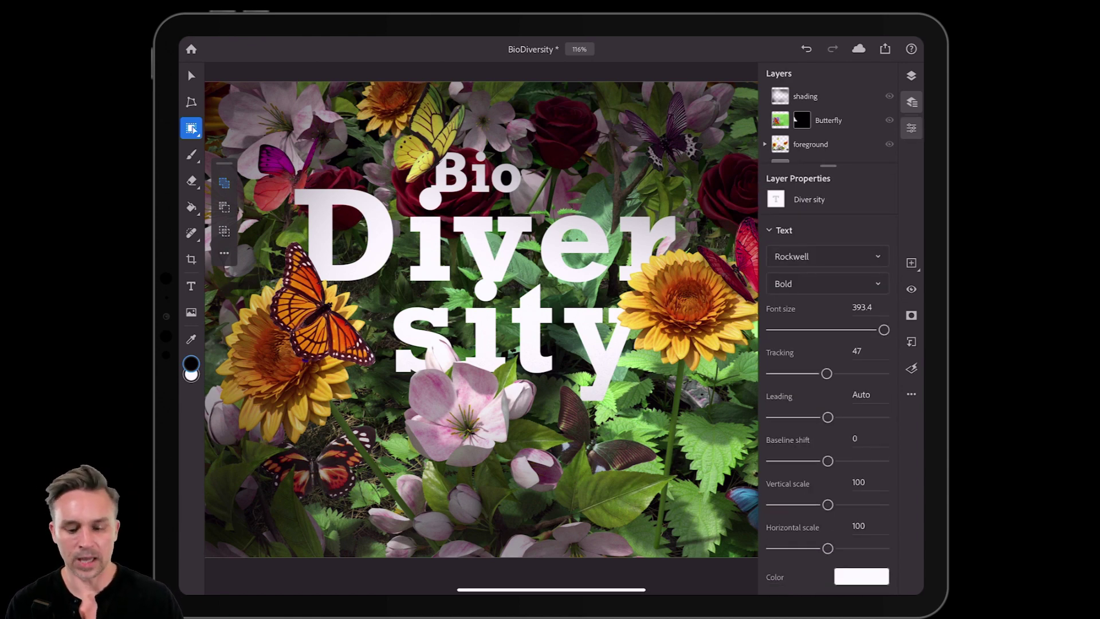
scroll(828, 390, "down", 10)
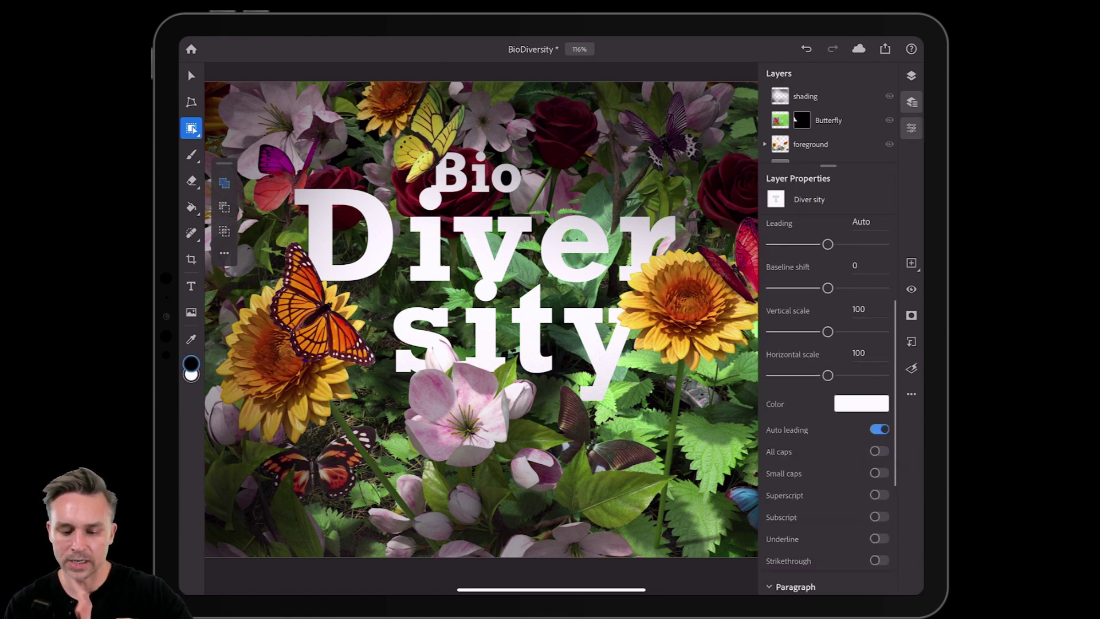
scroll(828, 389, "up", 10)
scroll(828, 390, "down", 10)
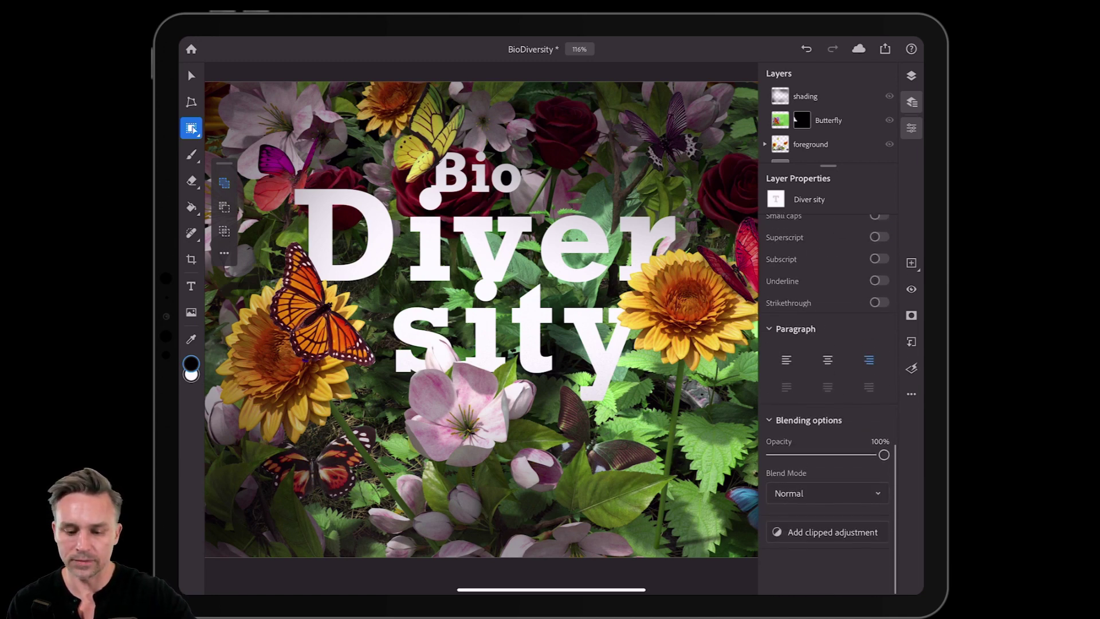
scroll(828, 389, "up", 8)
scroll(828, 390, "down", 5)
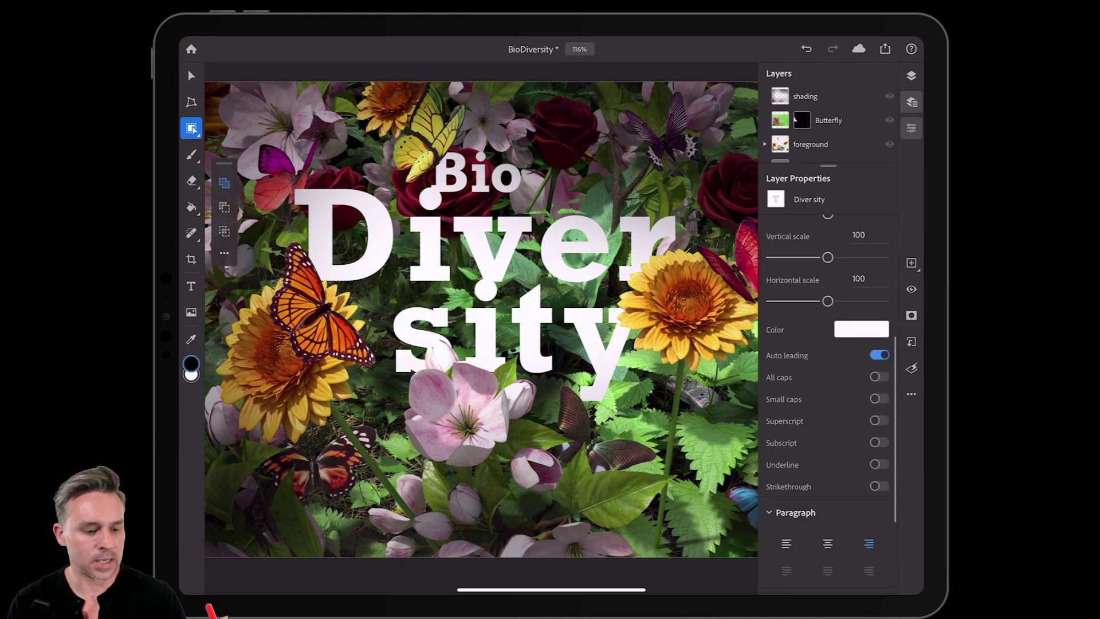
Step: Edit the Diver sity text and set the baseline shift of the letter "y" to -93
left_click(191, 286)
left_click_drag(408, 247, 451, 247)
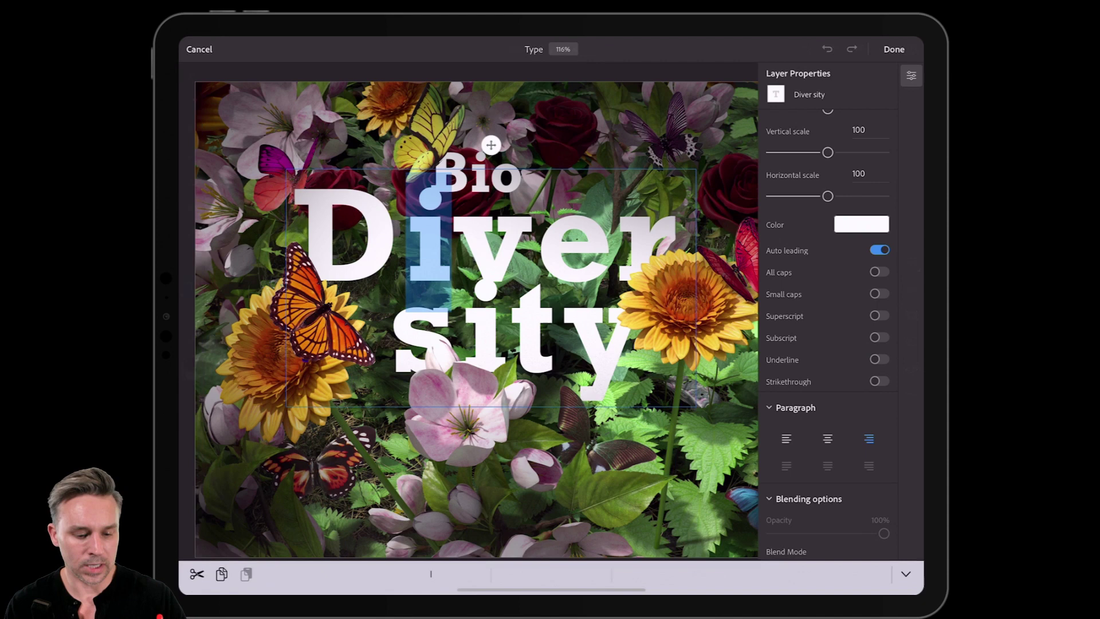
left_click(563, 332)
left_click_drag(563, 333, 650, 332)
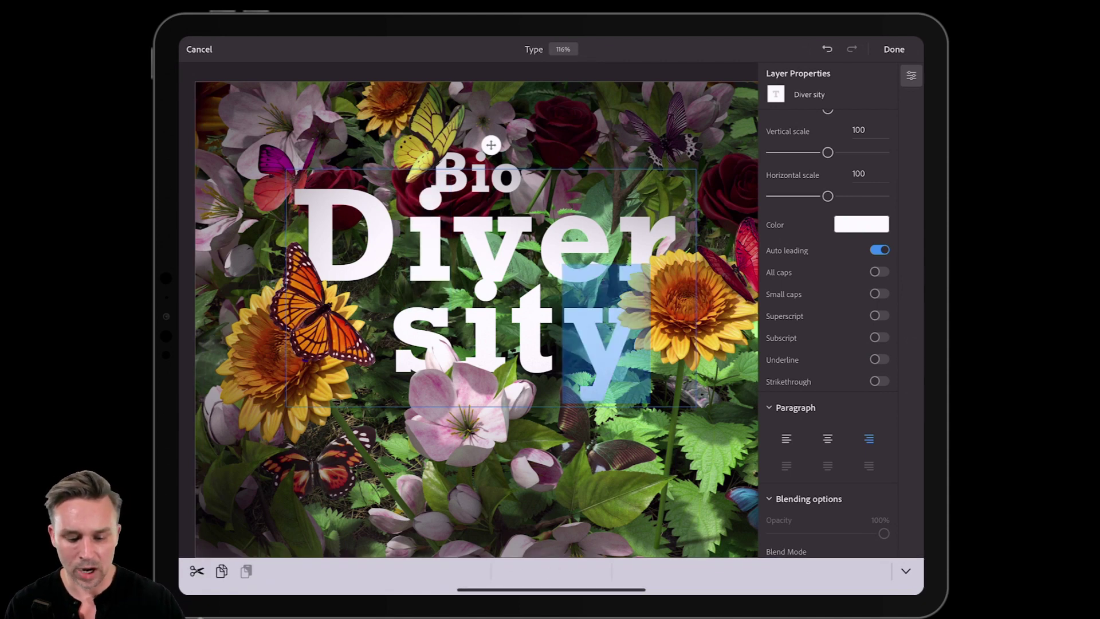
scroll(827, 333, "up", 5)
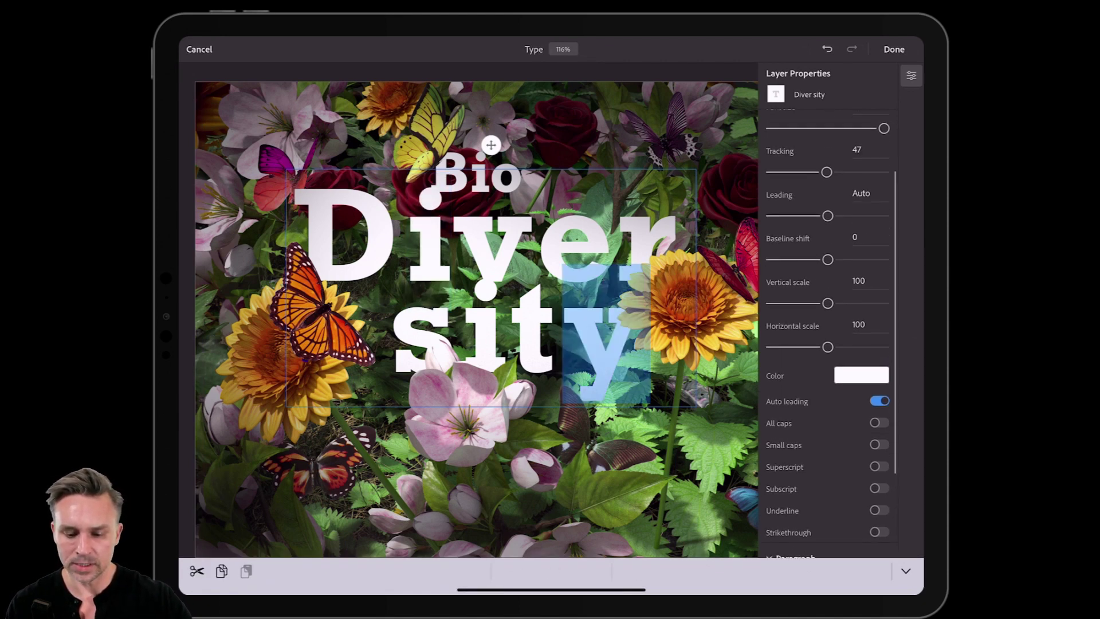
left_click_drag(828, 260, 776, 260)
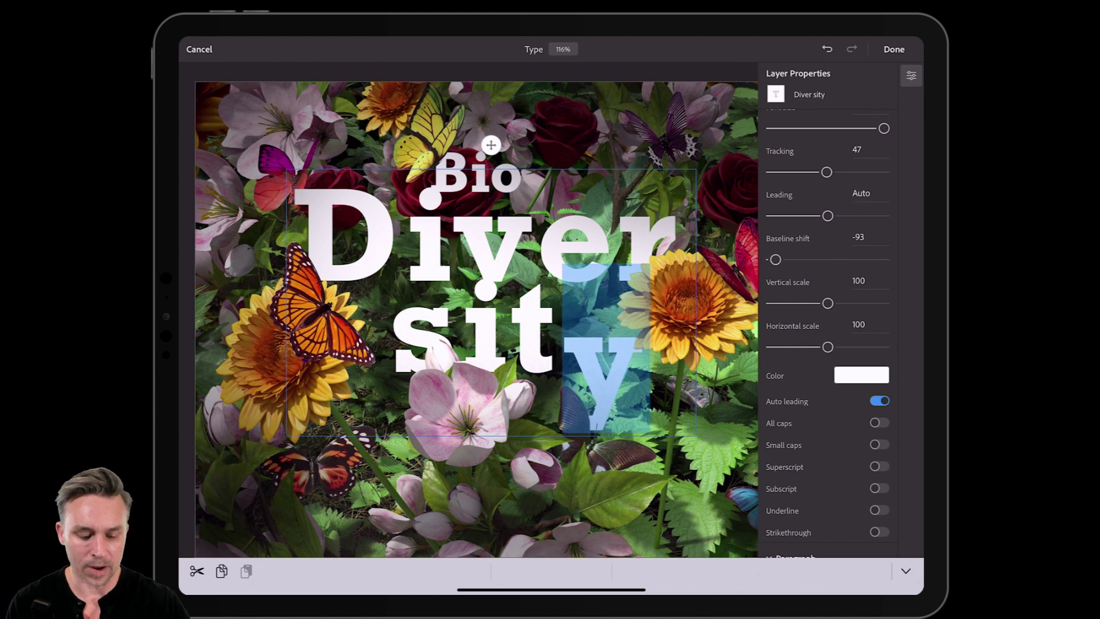
Step: Set the letter "t" in "sity" to a vertical scale of 141 and a baseline shift of -88
left_click(509, 330)
left_click_drag(509, 329, 560, 330)
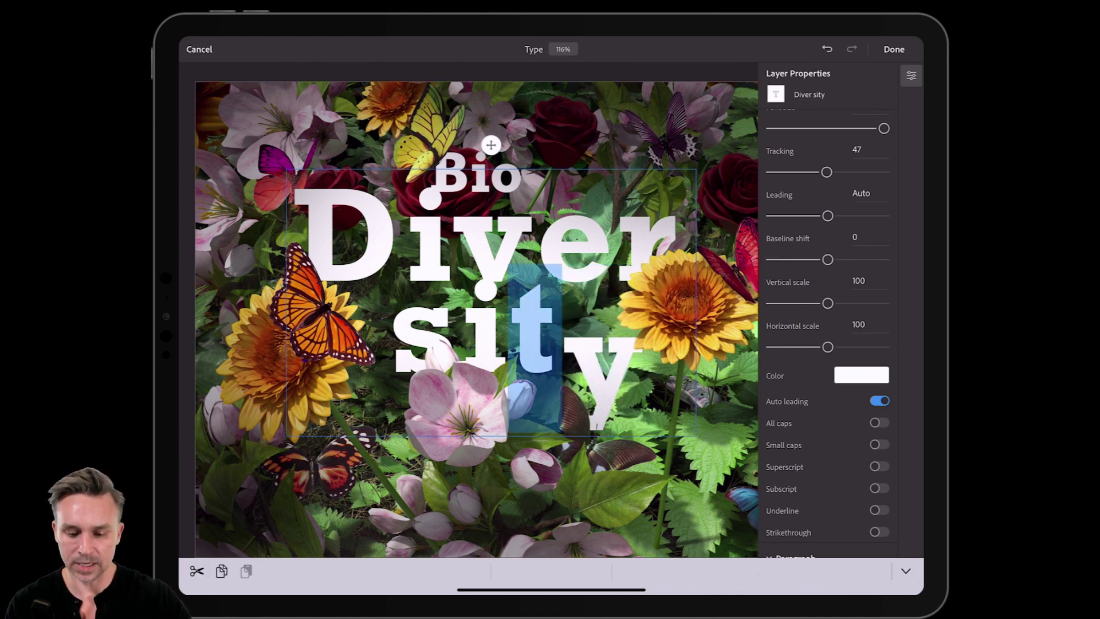
left_click_drag(827, 303, 851, 304)
left_click_drag(828, 259, 778, 260)
left_click(561, 333)
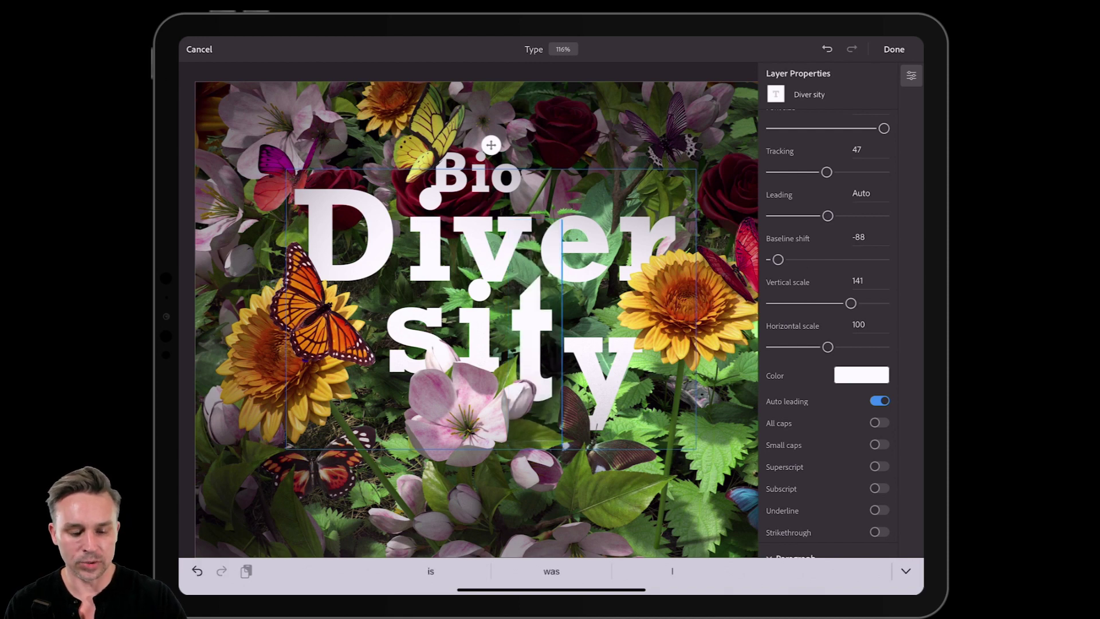
Step: Set the baseline shift of the letter "e" in "Diver" to -66
left_click(617, 247)
left_click(562, 344)
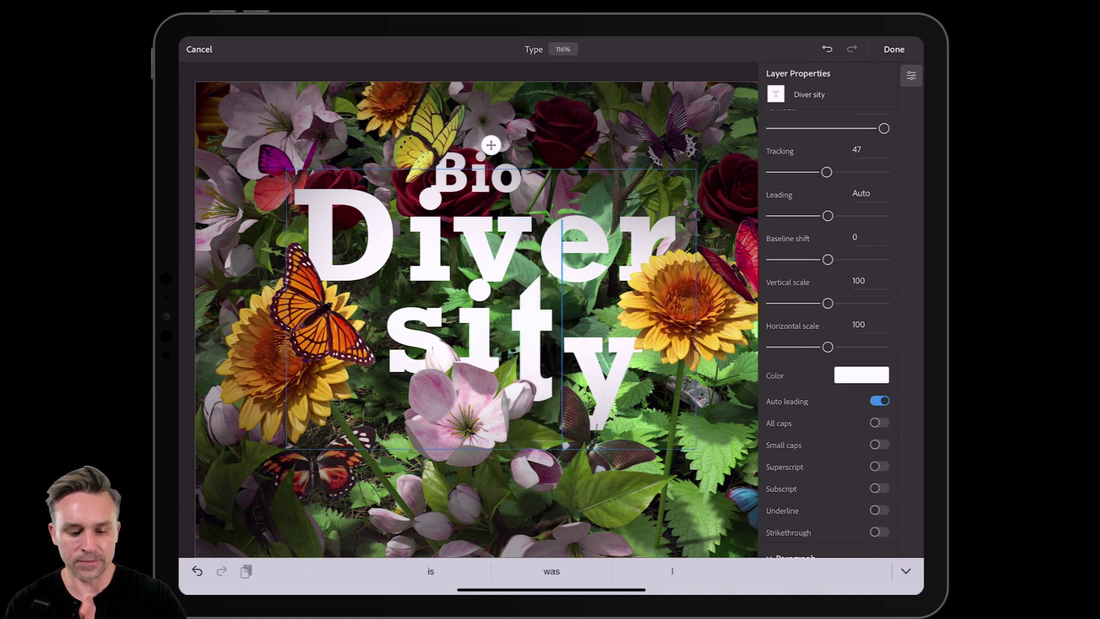
left_click_drag(539, 246, 616, 246)
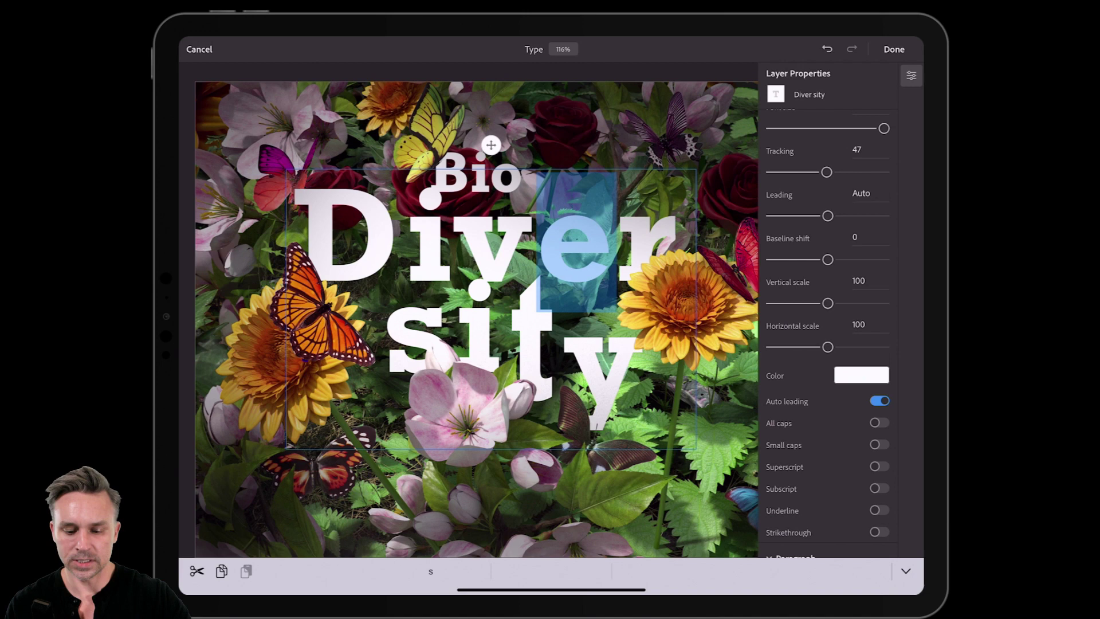
left_click_drag(828, 260, 791, 260)
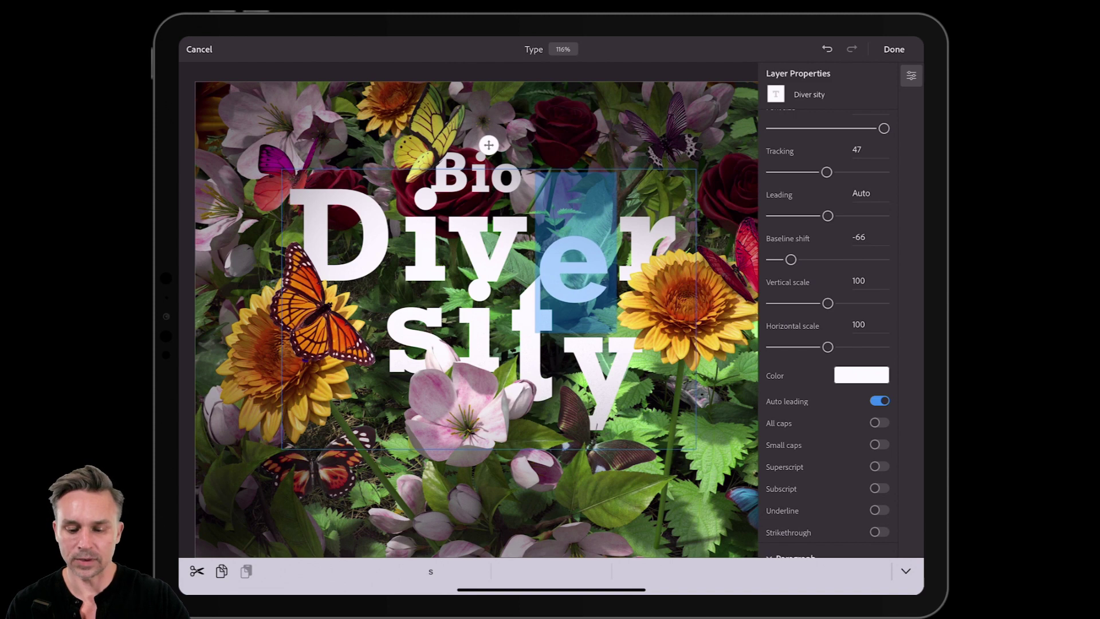
Step: Set the leading of the "sity" line to 275, commit the text edit, and hide the layer and property panels
left_click_drag(828, 215, 816, 216)
left_click(390, 339)
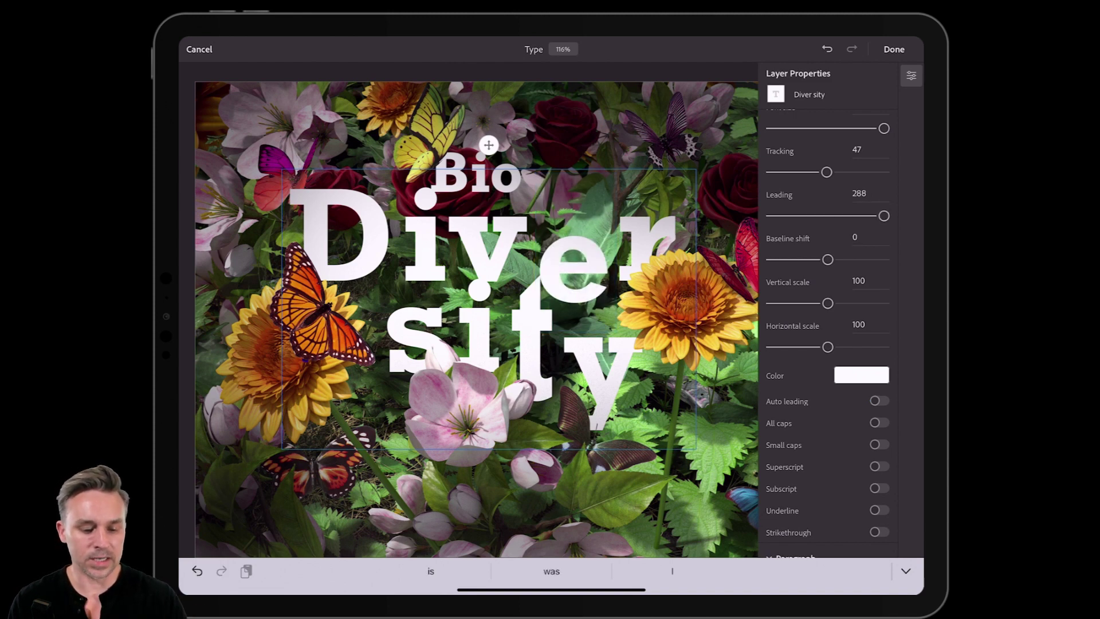
left_click_drag(385, 275, 688, 395)
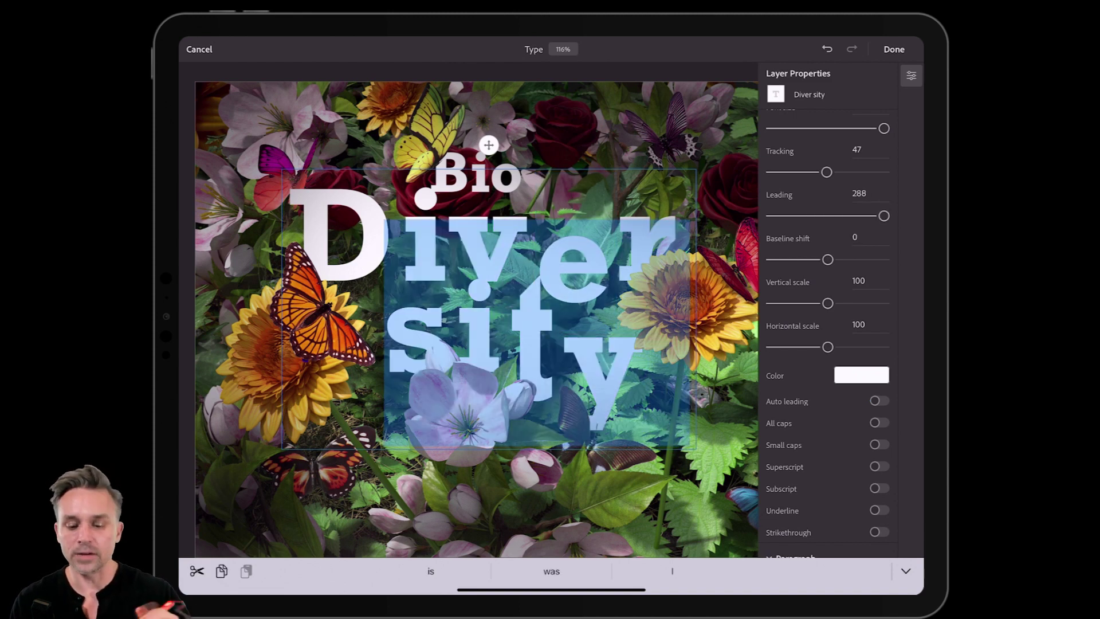
left_click_drag(884, 215, 879, 216)
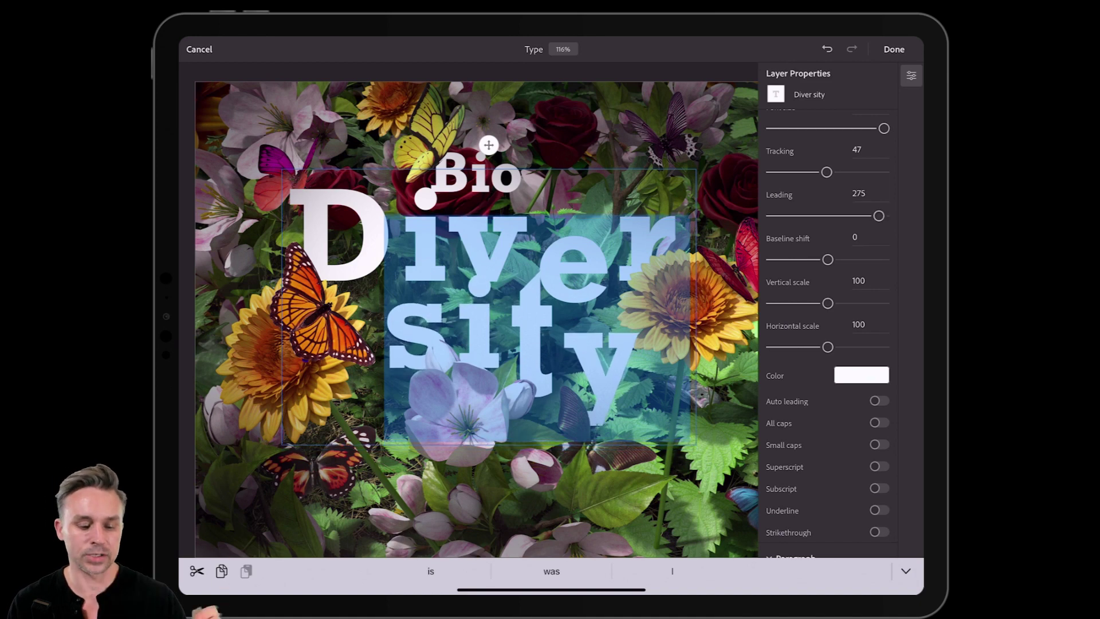
left_click(893, 49)
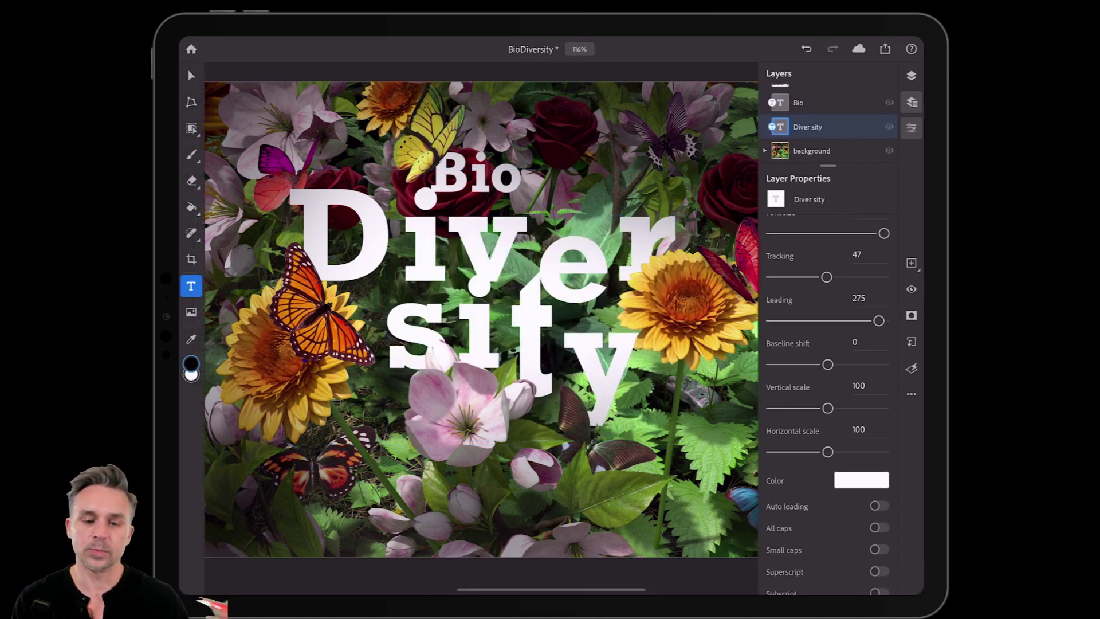
scroll(828, 401, "down", 3)
left_click(911, 102)
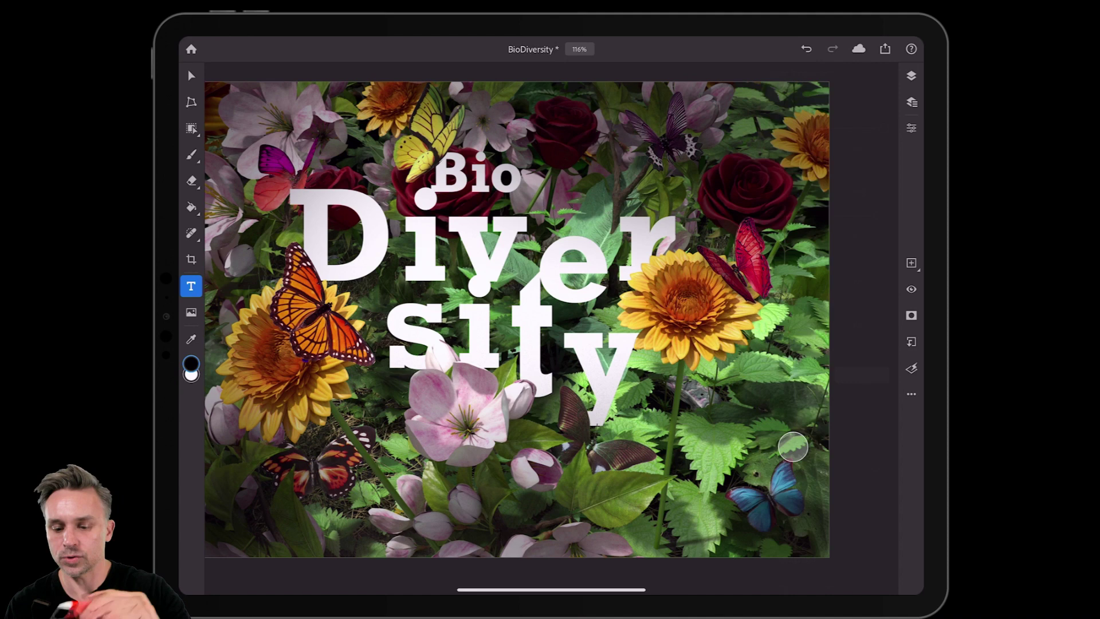